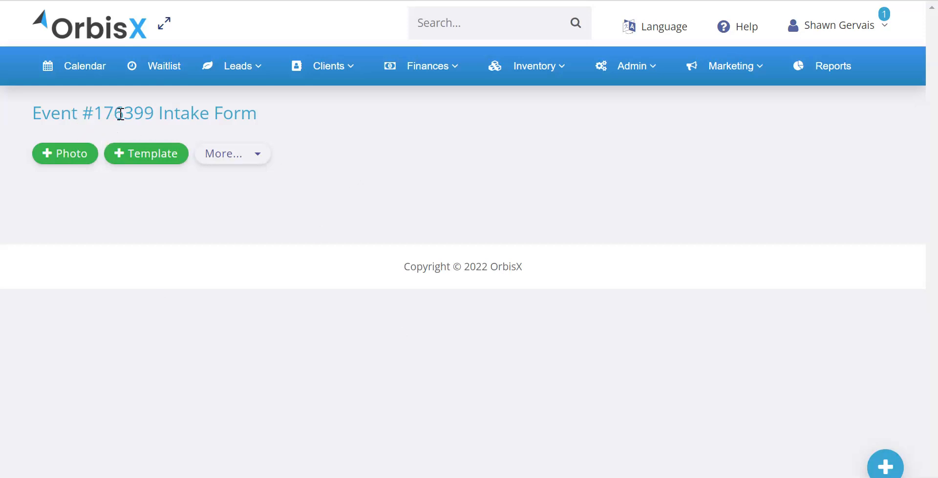
# Step: Open the 9:00 am Ceramic Coating event on August 9th 2022 from the calendar and reach its event actions
pyautogui.click(78, 66)
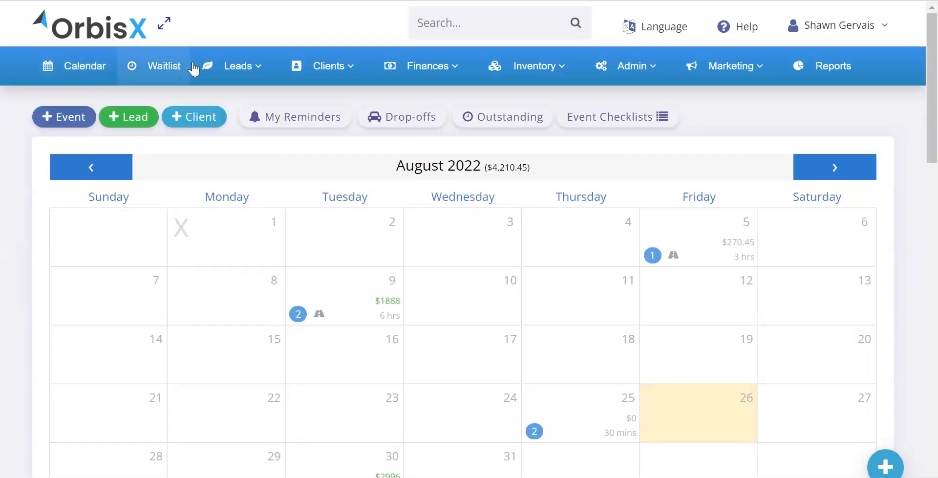
pyautogui.click(359, 306)
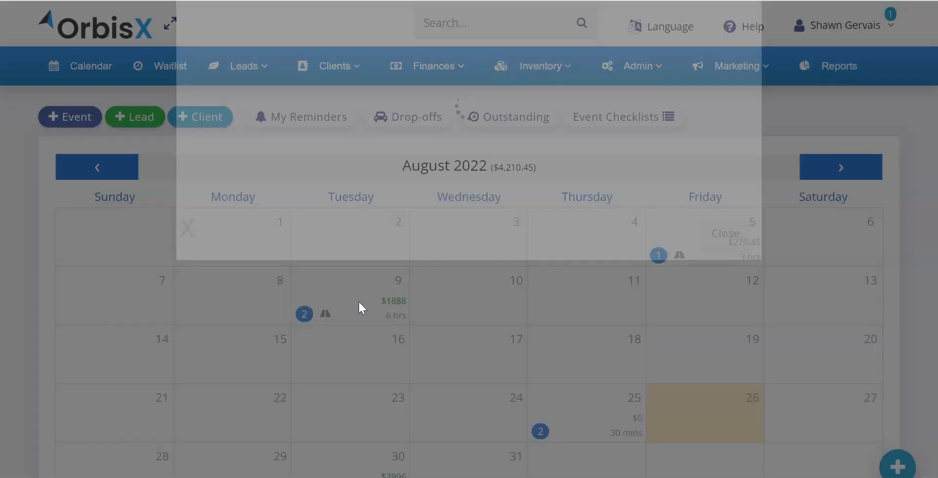
pyautogui.click(388, 197)
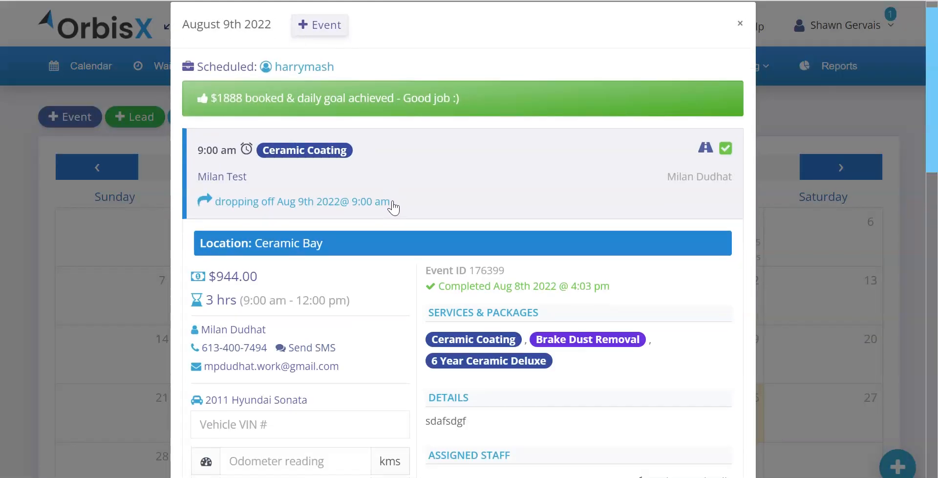
pyautogui.scroll(-10, 391, 204)
pyautogui.scroll(-4, 393, 210)
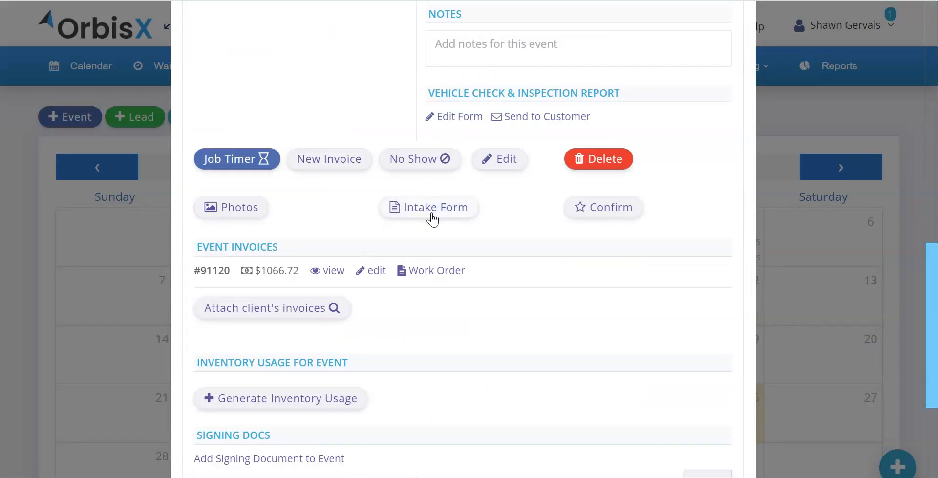
# Step: Open the event's edit page separately, view its available actions, and return to the event details
pyautogui.rightClick(497, 171)
pyautogui.click(508, 176)
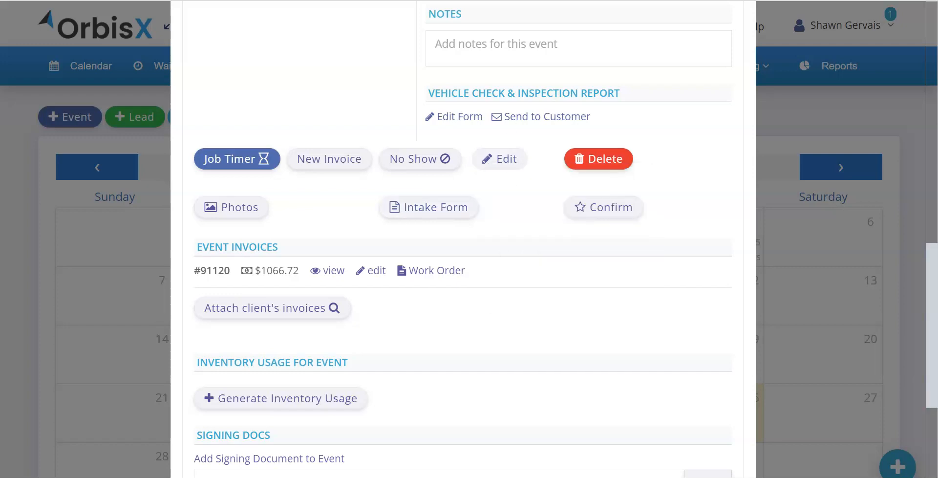
pyautogui.click(391, 1)
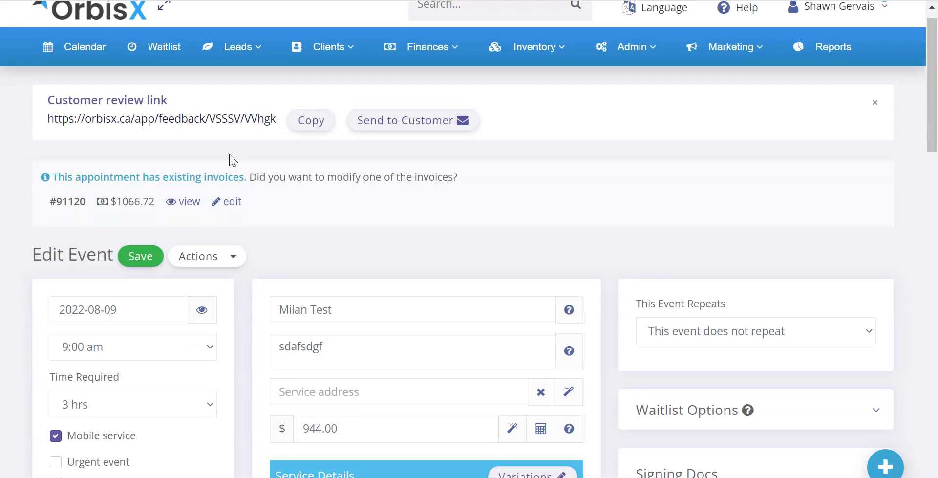
pyautogui.scroll(-3, 230, 159)
pyautogui.click(200, 91)
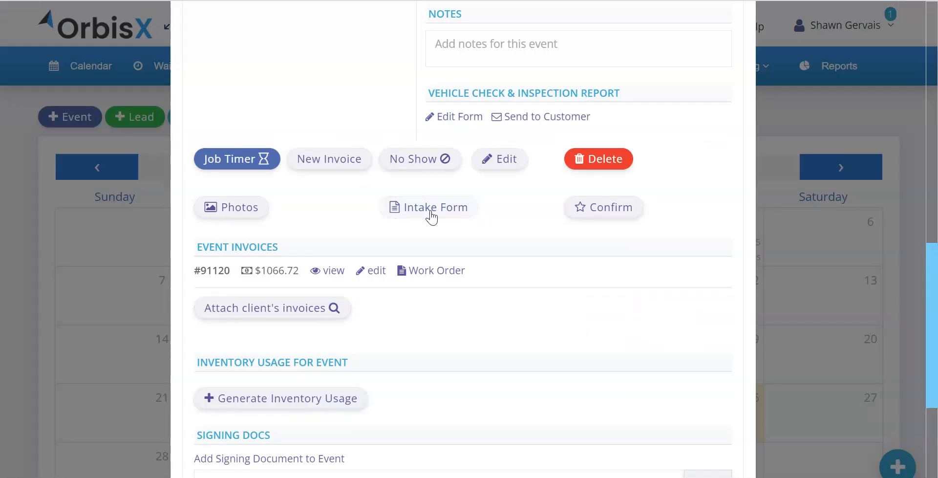
# Step: Open the intake form of the Ceramic Coating event
pyautogui.click(432, 216)
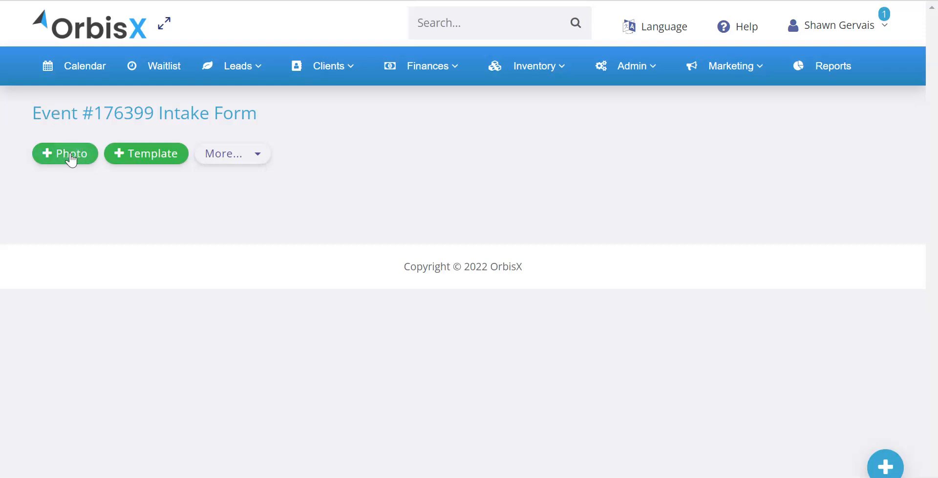
# Step: View the intake form's additional options and its photo upload window, closing both without making changes
pyautogui.click(243, 156)
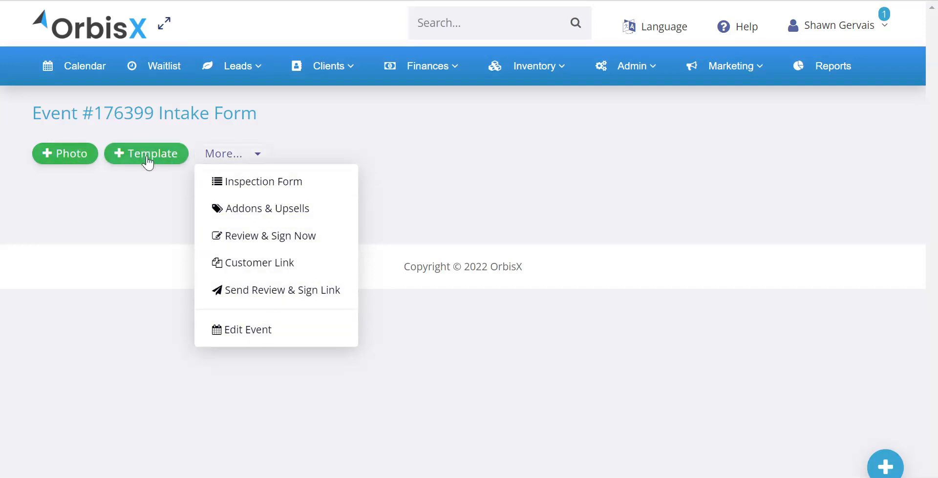
pyautogui.click(154, 184)
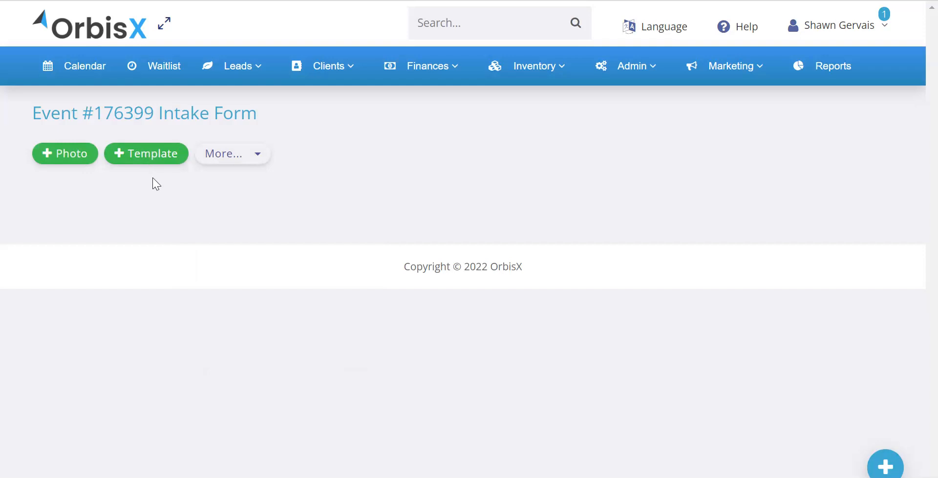
pyautogui.click(70, 155)
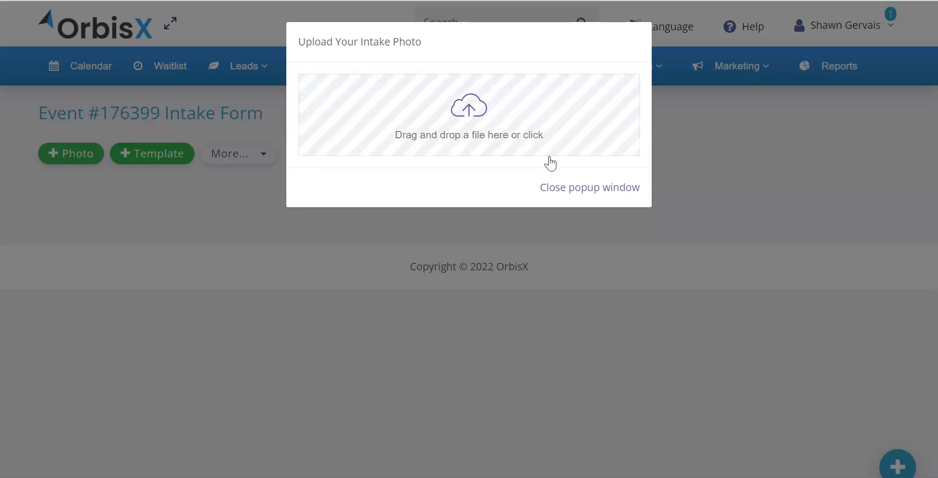
pyautogui.click(567, 191)
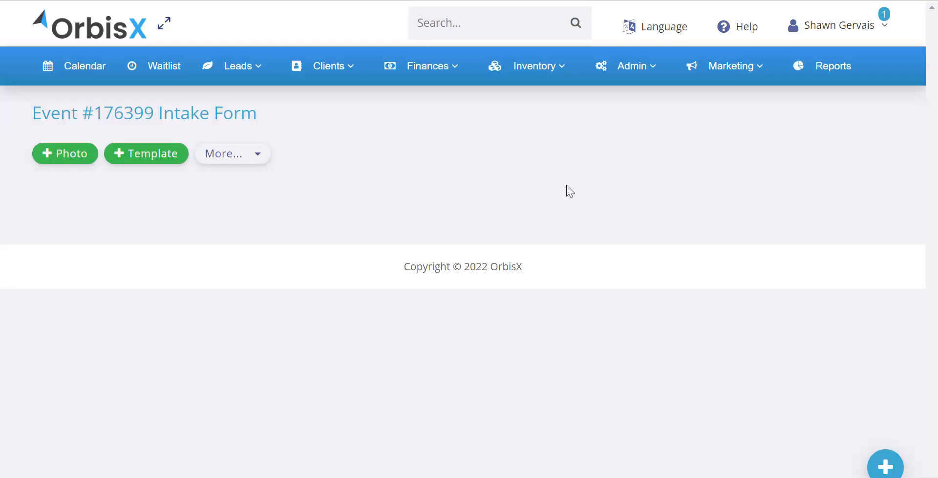
# Step: Open the intake template chooser and examine the passenger vehicle, marine, RV and camper, commercial and aviation template categories
pyautogui.click(151, 156)
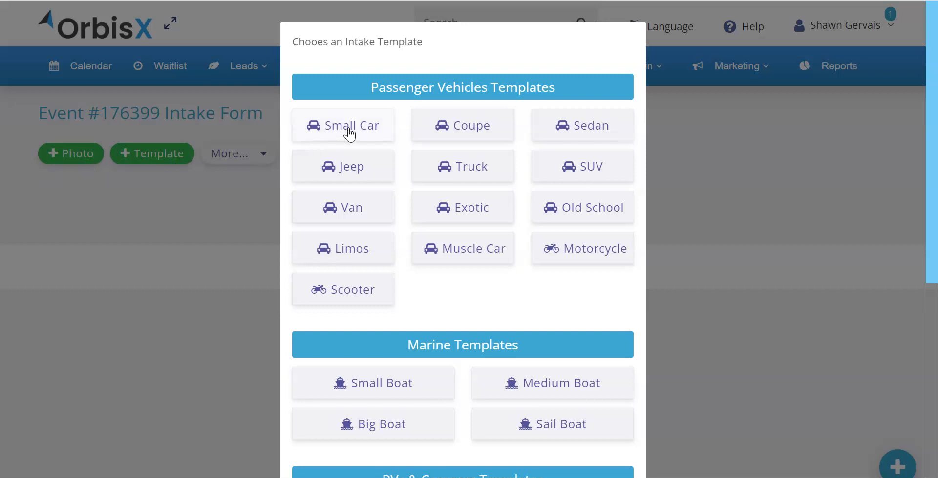
pyautogui.scroll(-3, 492, 300)
pyautogui.scroll(-5, 491, 291)
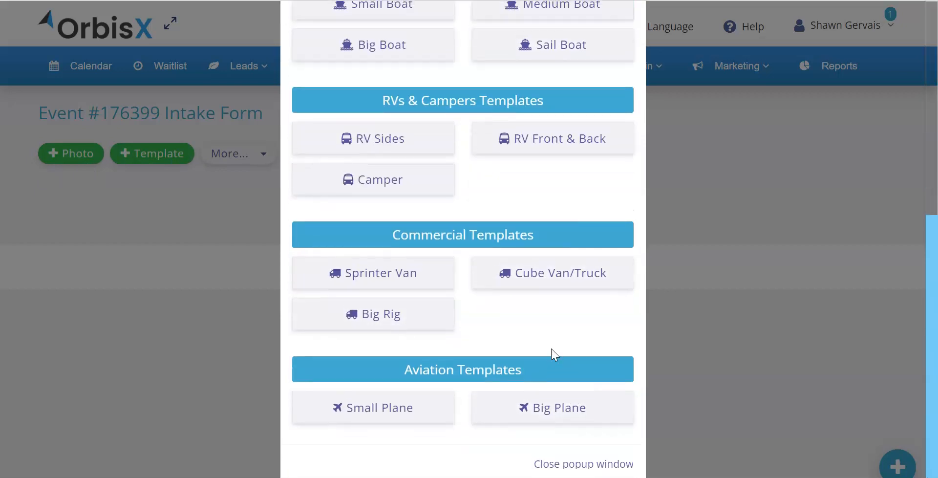
pyautogui.scroll(8, 550, 352)
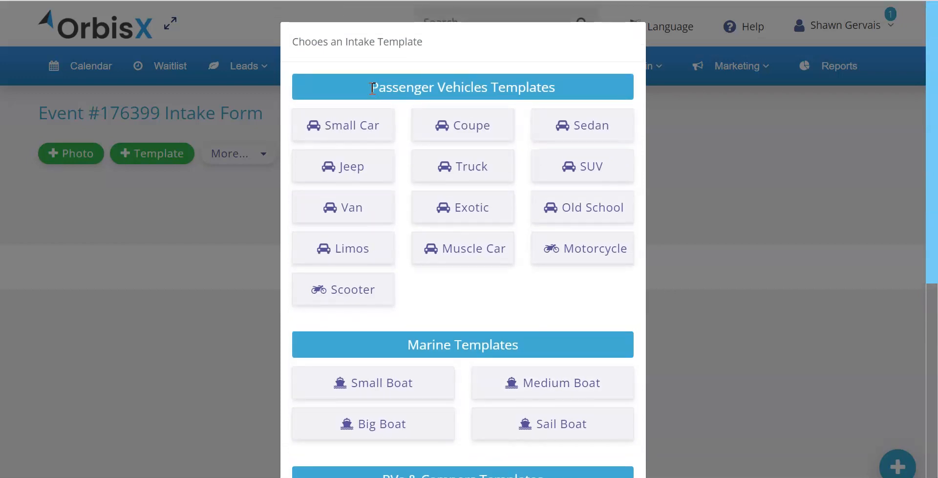
pyautogui.moveTo(372, 88); pyautogui.dragTo(533, 88)
pyautogui.moveTo(407, 344); pyautogui.dragTo(469, 345)
pyautogui.scroll(-3, 476, 343)
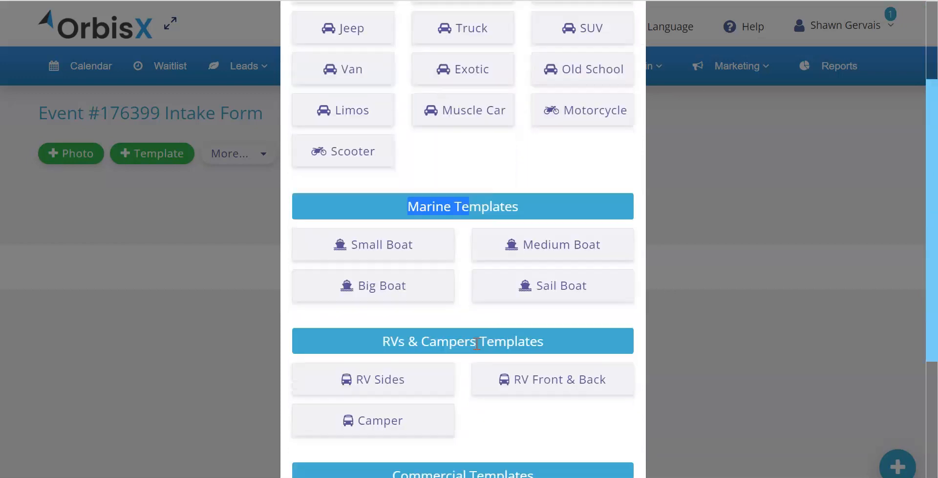
pyautogui.moveTo(383, 342); pyautogui.dragTo(470, 343)
pyautogui.scroll(-5, 469, 337)
pyautogui.moveTo(409, 231); pyautogui.dragTo(528, 240)
pyautogui.moveTo(398, 364); pyautogui.dragTo(502, 360)
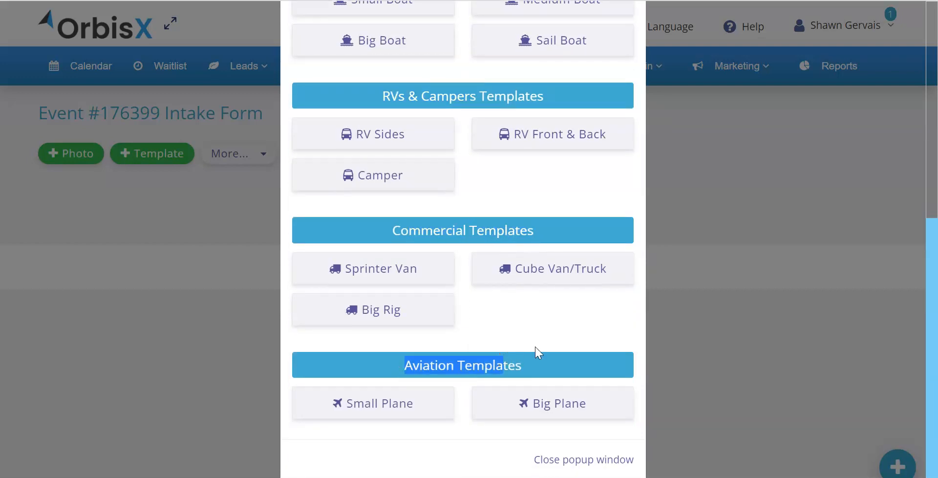
pyautogui.scroll(8, 523, 310)
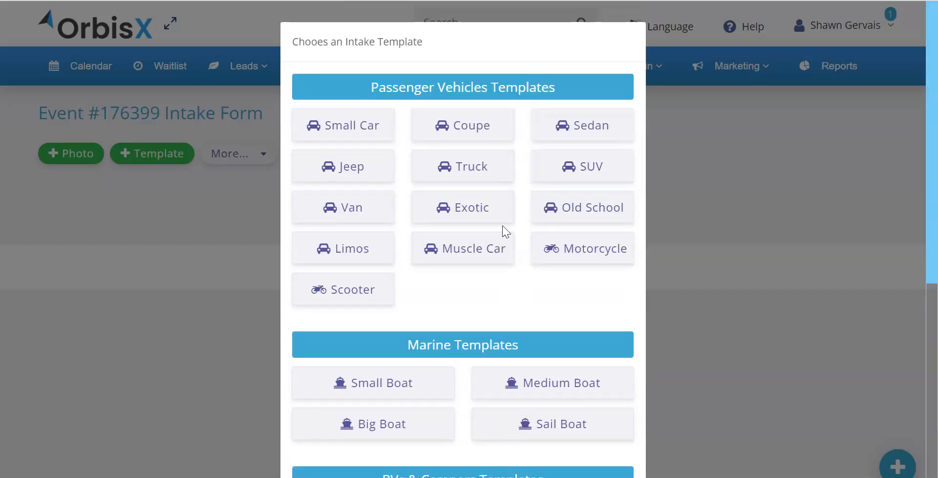
# Step: Add the SUV template to the intake form and label it "Wife's car"
pyautogui.click(600, 172)
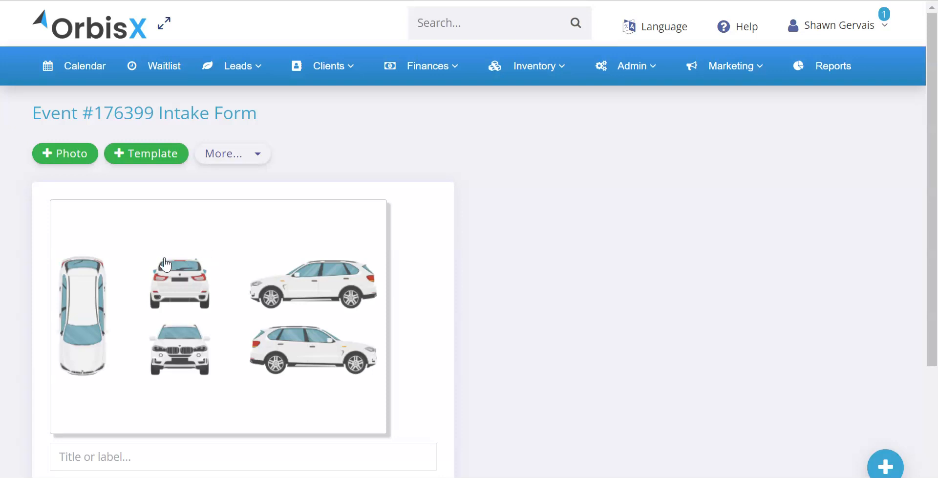
pyautogui.scroll(-2, 206, 307)
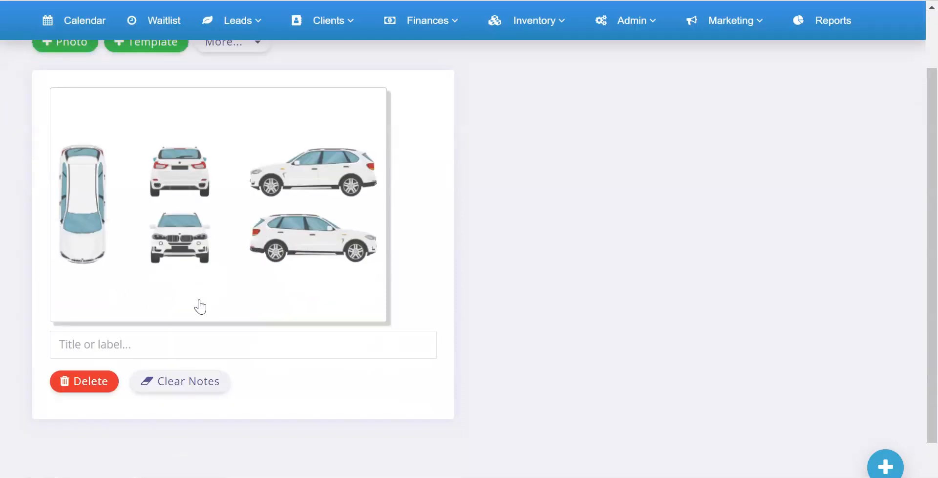
pyautogui.click(160, 344)
pyautogui.write("Wife's car")
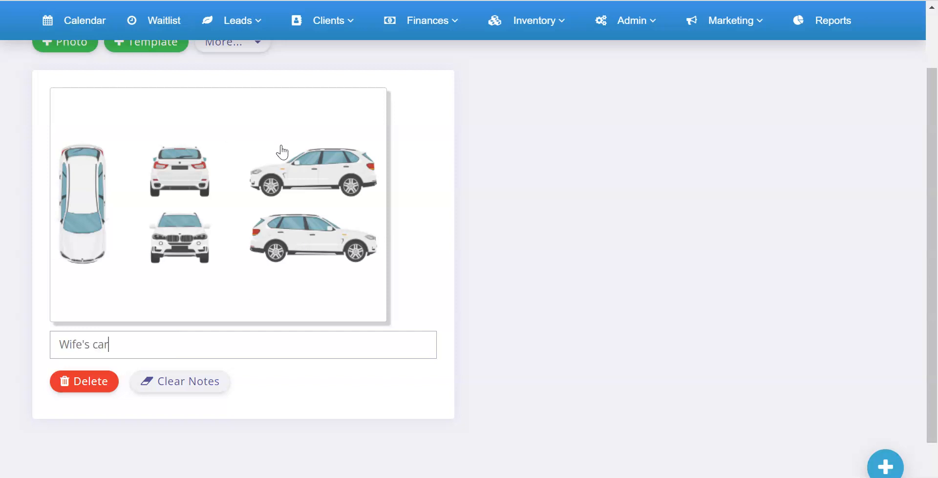
pyautogui.click(409, 210)
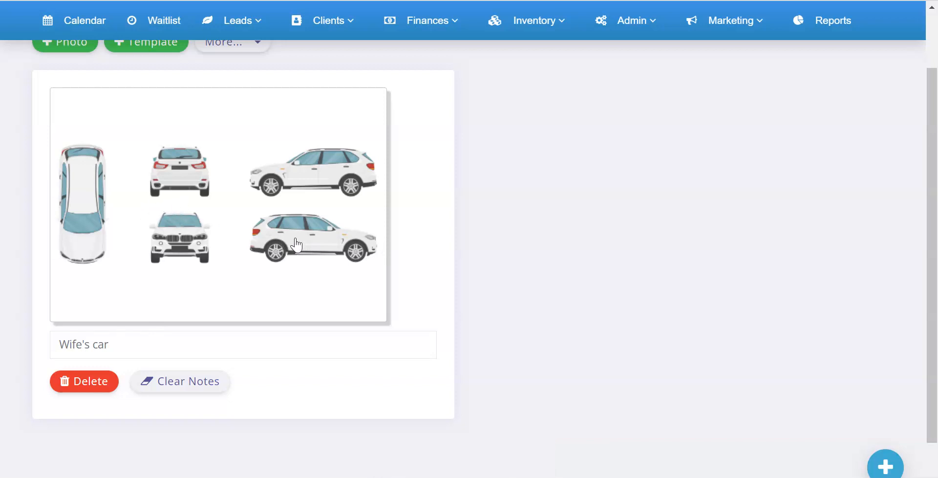
# Step: Add and save the note "Dent on rear panel" behind the rear wheel area's door on the lower side view of the SUV
pyautogui.click(300, 250)
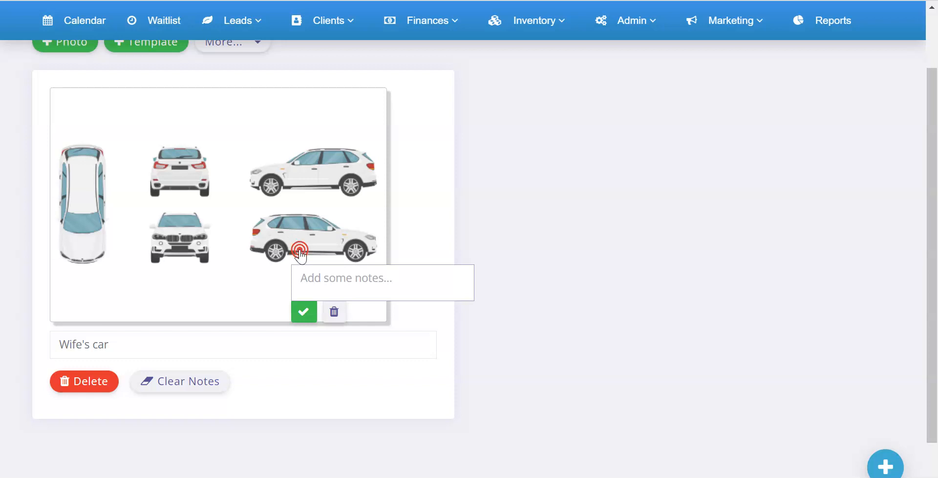
pyautogui.write('Dent')
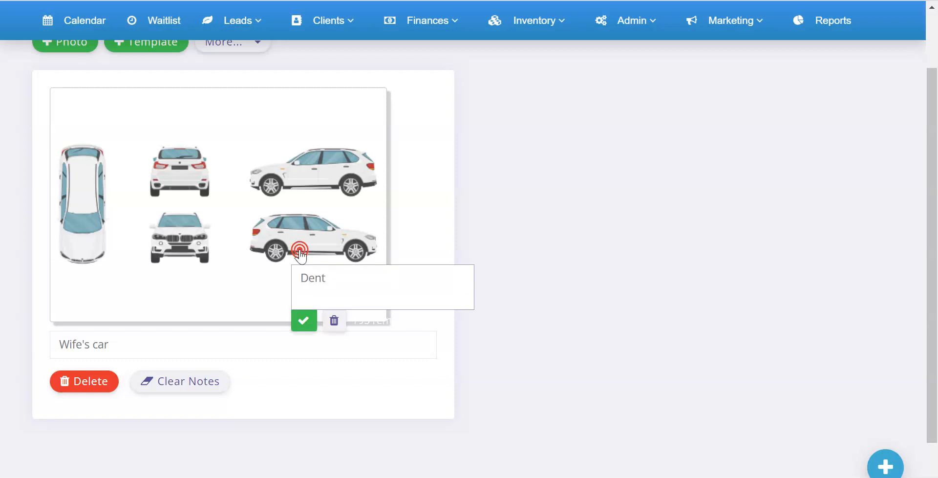
pyautogui.write(' on rear panel')
pyautogui.click(309, 324)
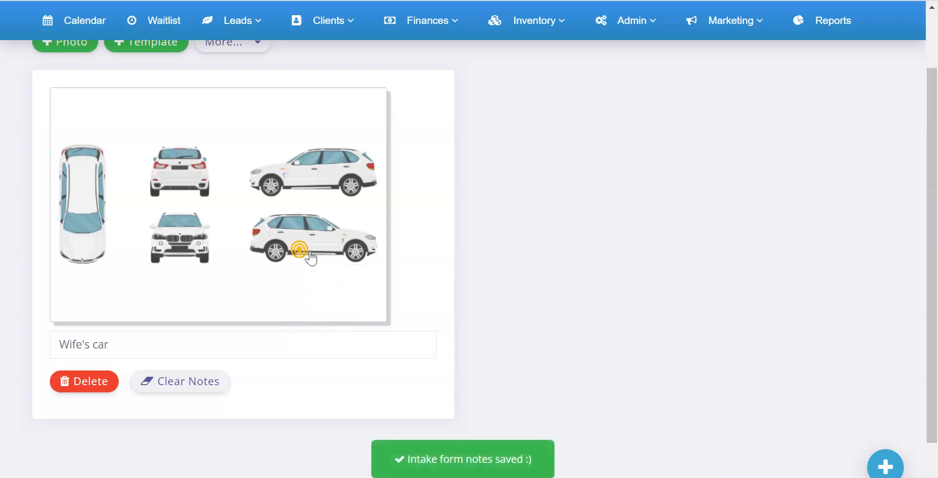
pyautogui.moveTo(305, 253)
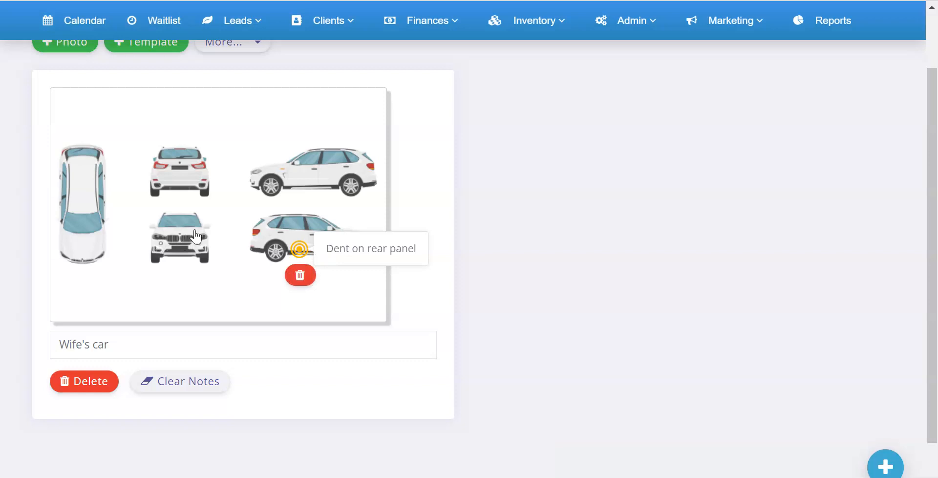
# Step: Add and save the note "Rim coating" at the front wheel on the upper side view of the SUV
pyautogui.click(274, 188)
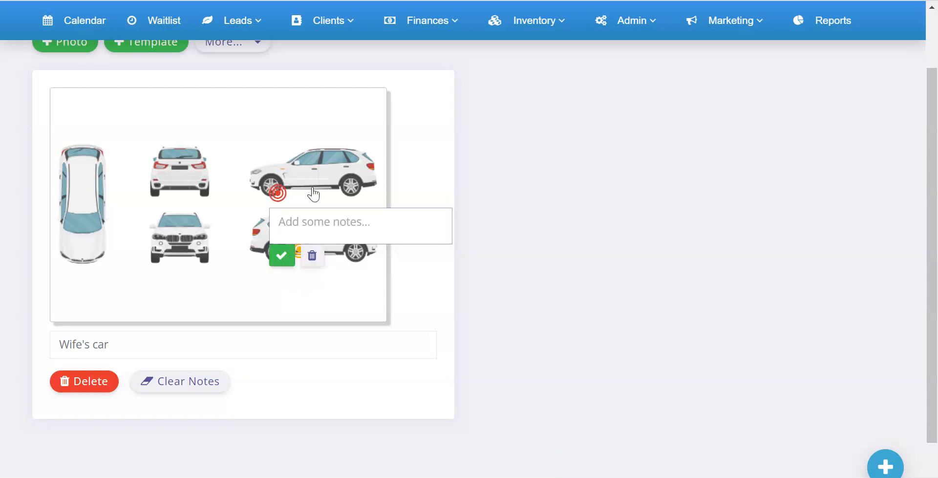
pyautogui.write('Rim coating')
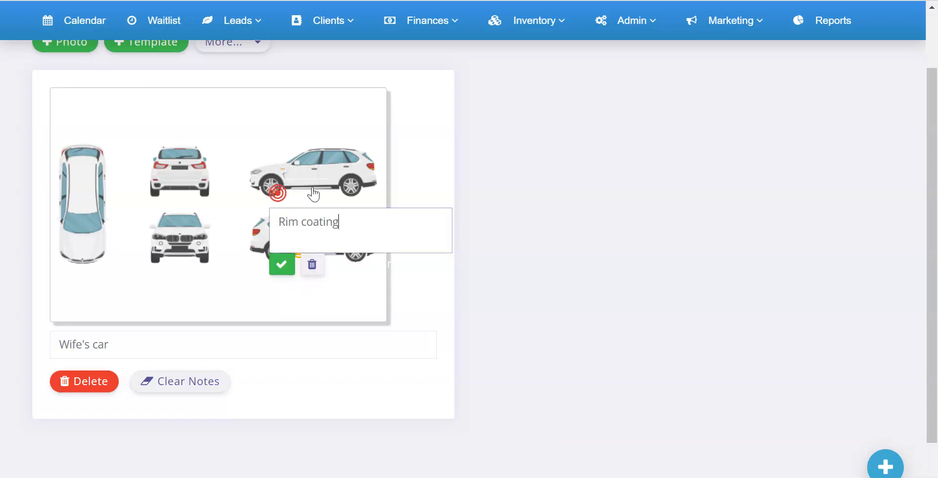
pyautogui.click(281, 264)
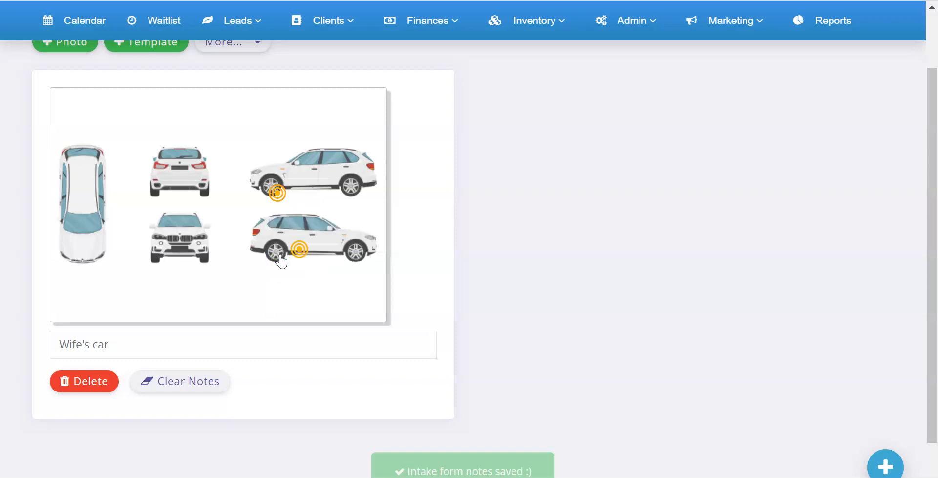
# Step: Add and save the note "Windshield chip fix" below the windshield on the SUV's front view
pyautogui.click(185, 231)
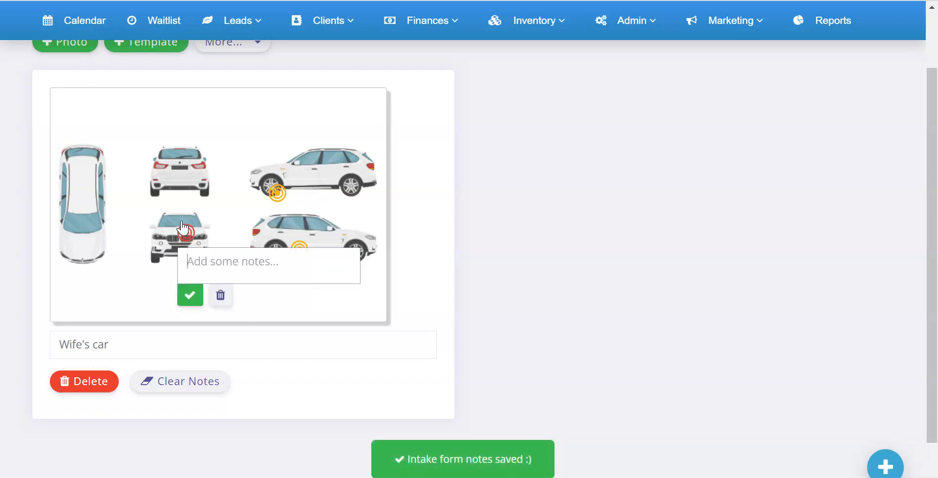
pyautogui.write('Windshield chip fix')
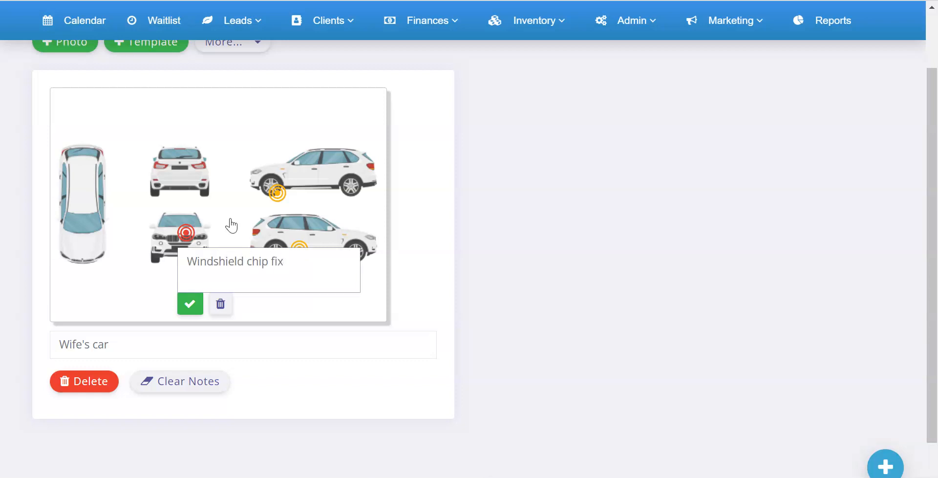
pyautogui.click(190, 303)
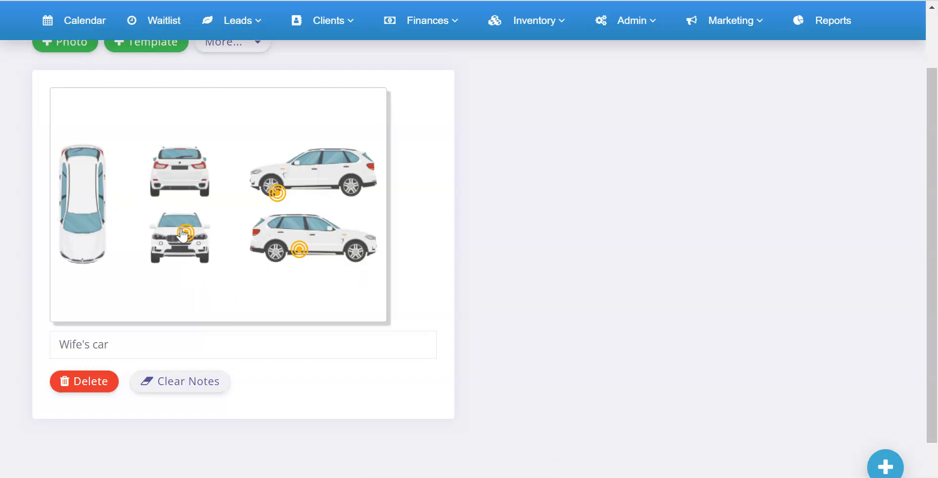
# Step: Open the inspection form, look through its tire, paint and additional service checks, and close it along with the dent note's popup
pyautogui.moveTo(296, 252)
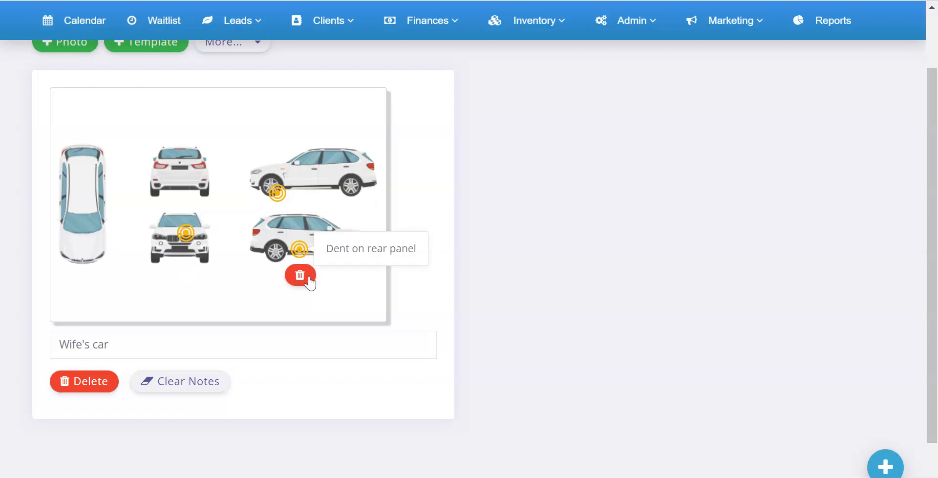
pyautogui.scroll(-1, 498, 308)
pyautogui.scroll(3, 499, 292)
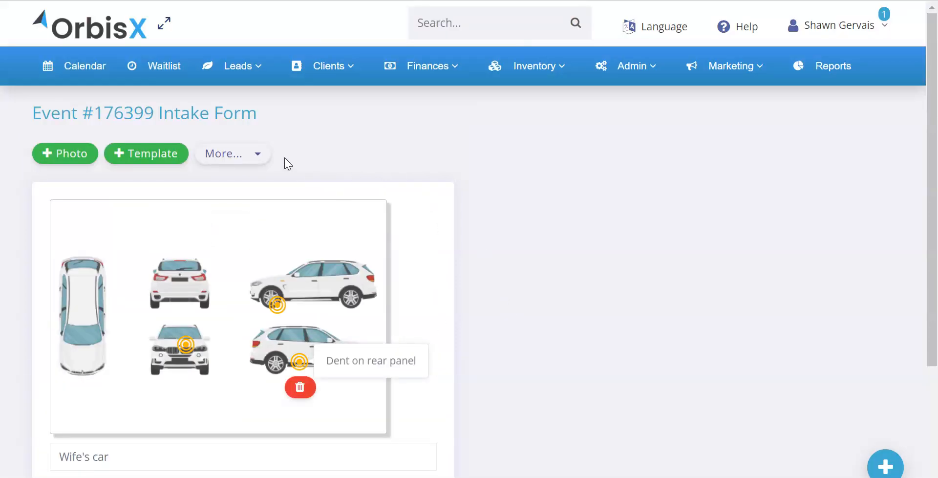
pyautogui.click(252, 154)
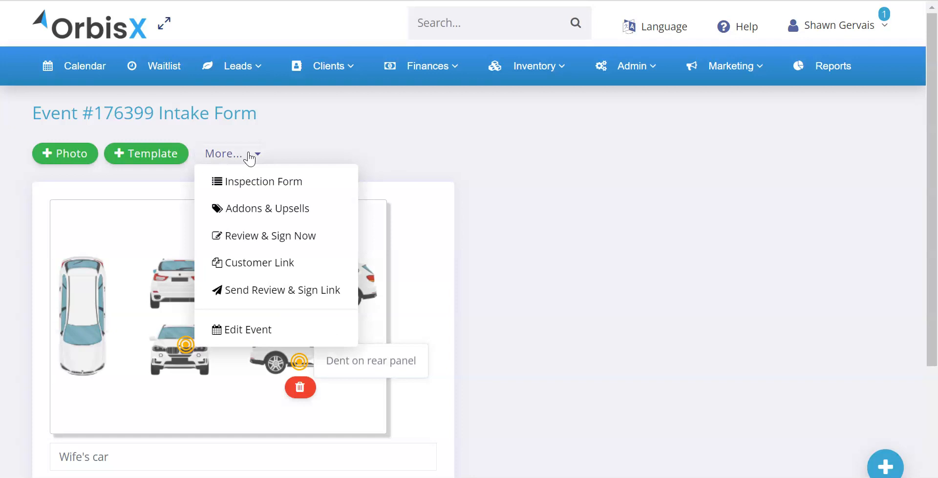
pyautogui.click(259, 186)
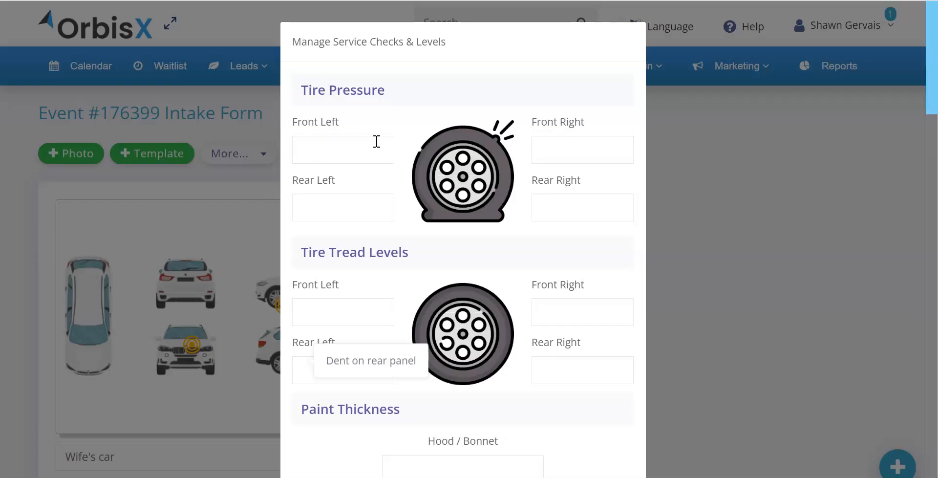
pyautogui.scroll(-18, 376, 143)
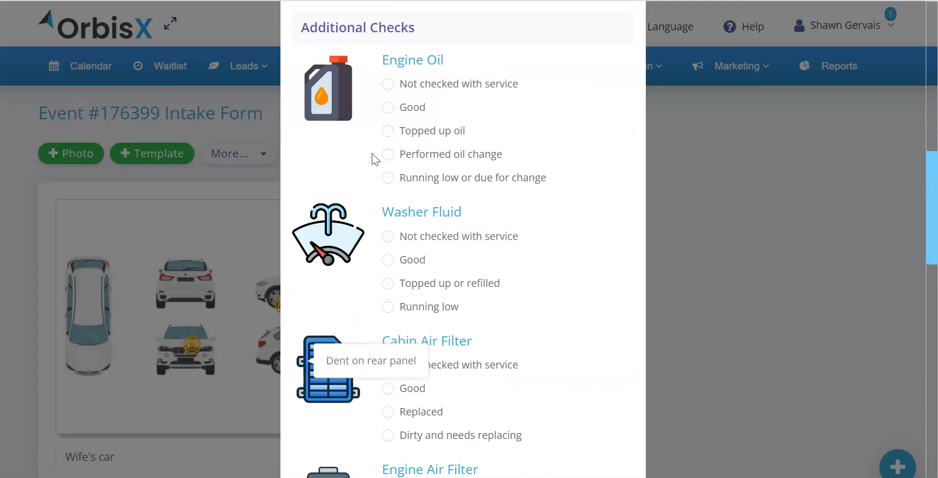
pyautogui.click(643, 247)
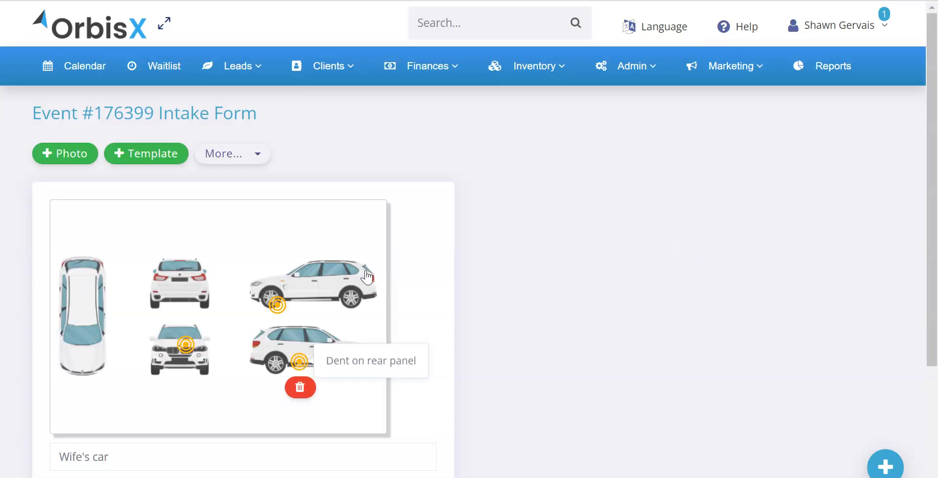
pyautogui.click(349, 229)
pyautogui.click(388, 299)
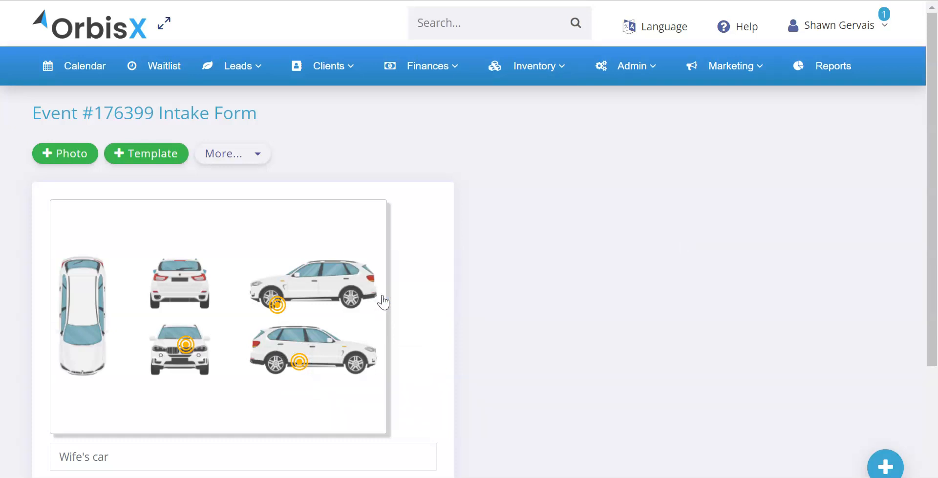
# Step: Add the Interior Cleaning, Windshield Chip Fix and Pet Hair Removal addons to the appointment
pyautogui.click(241, 156)
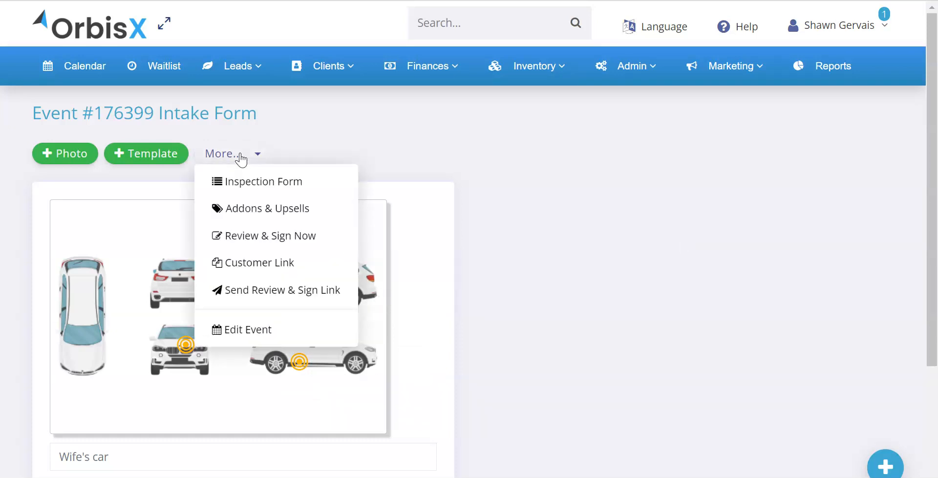
pyautogui.click(266, 210)
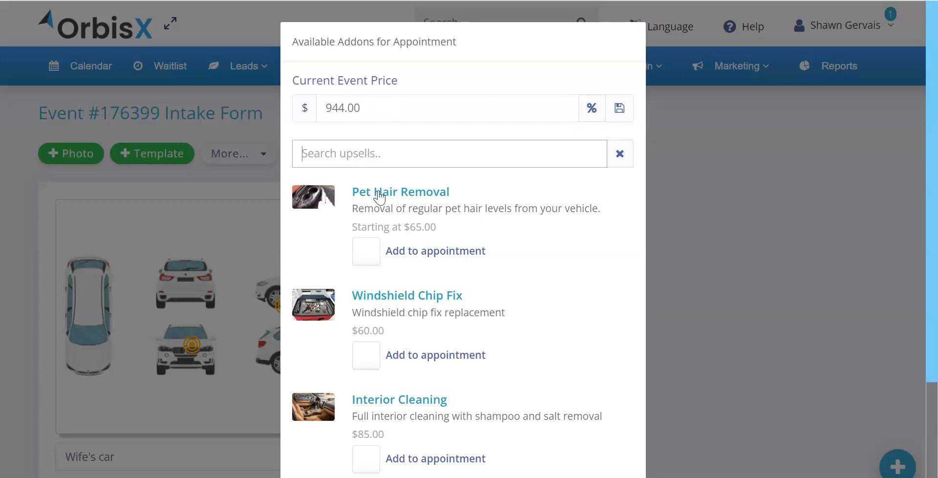
pyautogui.scroll(-3, 400, 222)
pyautogui.click(377, 303)
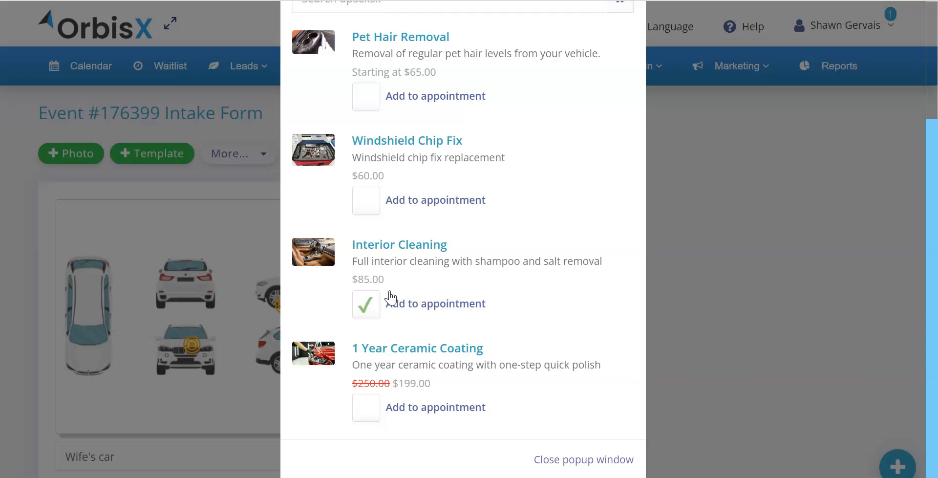
pyautogui.scroll(3, 396, 259)
pyautogui.moveTo(376, 103); pyautogui.dragTo(318, 99)
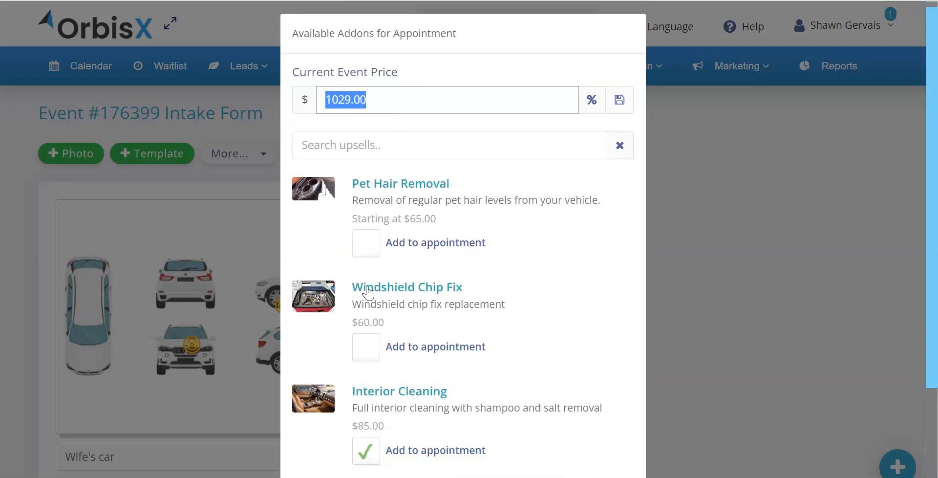
pyautogui.click(366, 347)
pyautogui.click(367, 243)
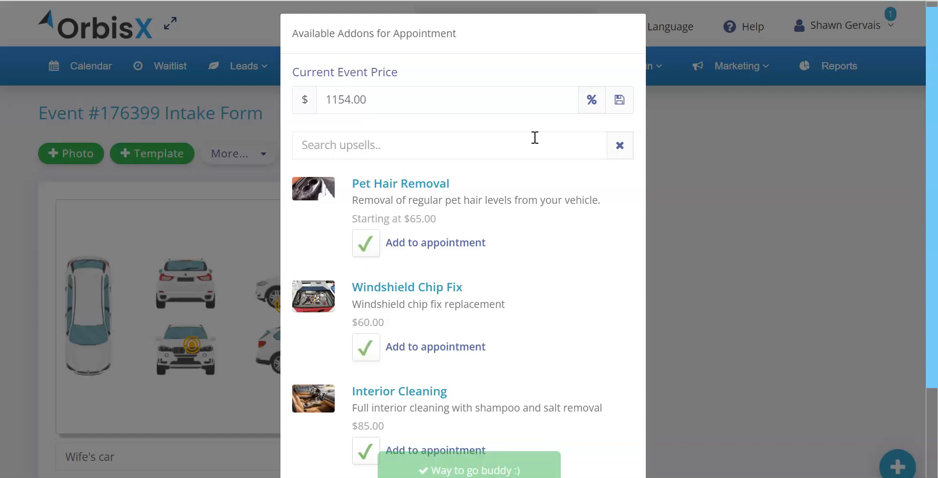
# Step: Apply a 10% discount to the event price and undo it
pyautogui.click(591, 101)
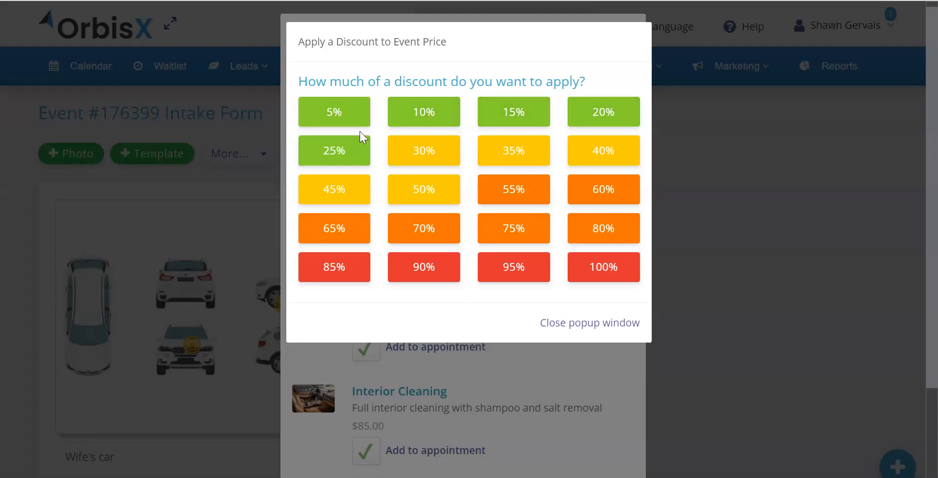
pyautogui.click(424, 115)
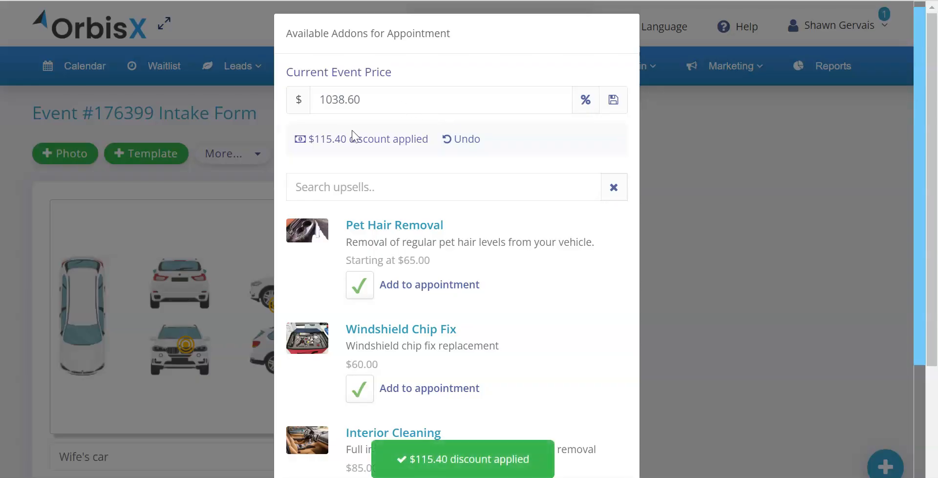
pyautogui.moveTo(342, 137); pyautogui.dragTo(423, 149)
pyautogui.tripleClick(405, 140)
pyautogui.click(405, 140)
pyautogui.click(457, 141)
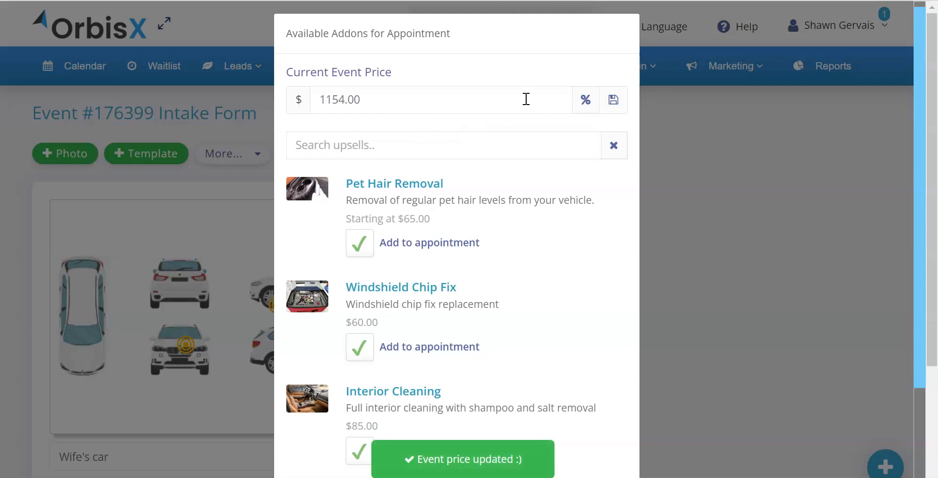
# Step: Set the current event price to 1104.00, save it and close the addons window
pyautogui.click(334, 99)
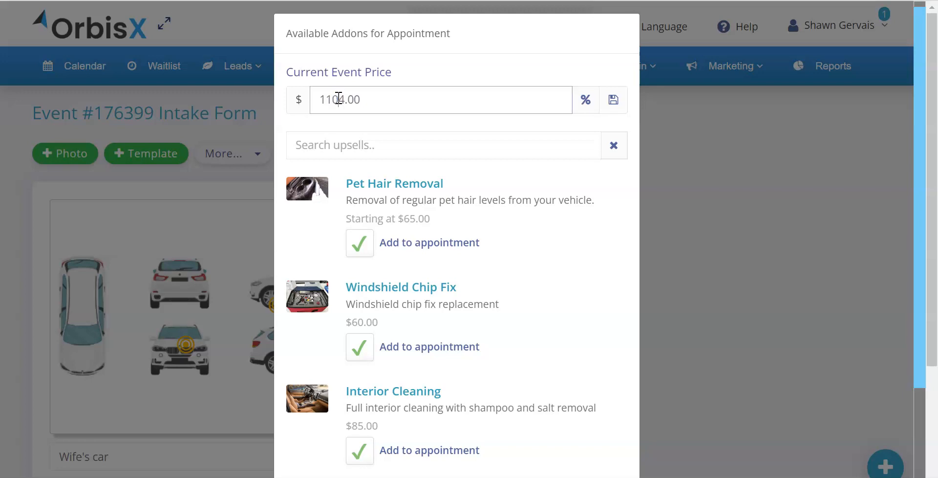
pyautogui.click(613, 100)
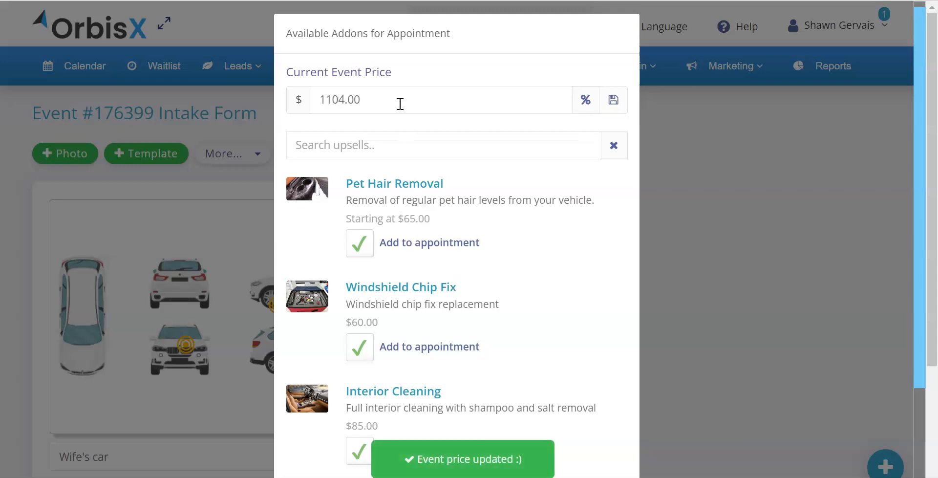
pyautogui.click(238, 201)
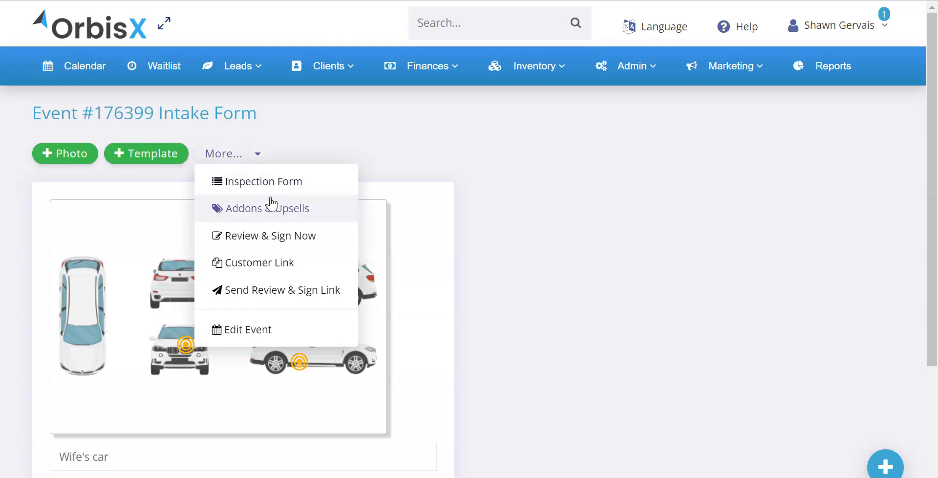
# Step: Open the form for sending the review and sign link, close it without sending, and copy the customer link
pyautogui.click(269, 291)
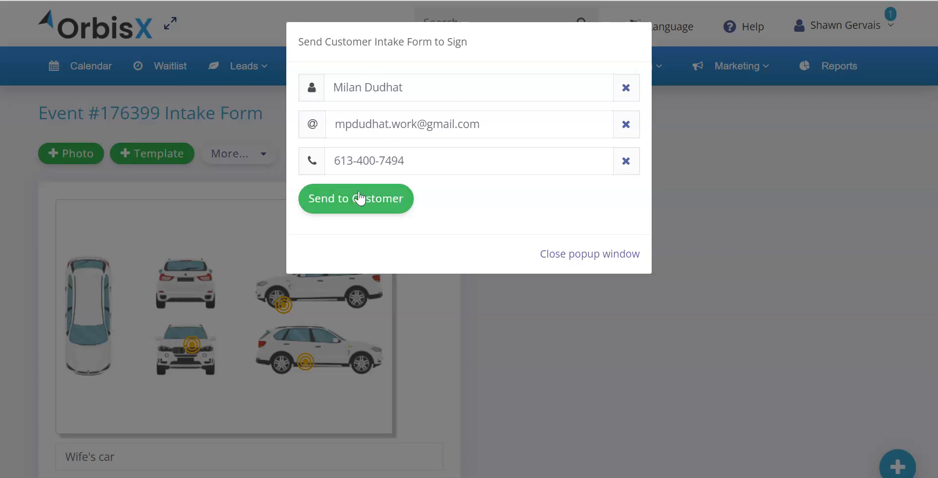
pyautogui.click(594, 251)
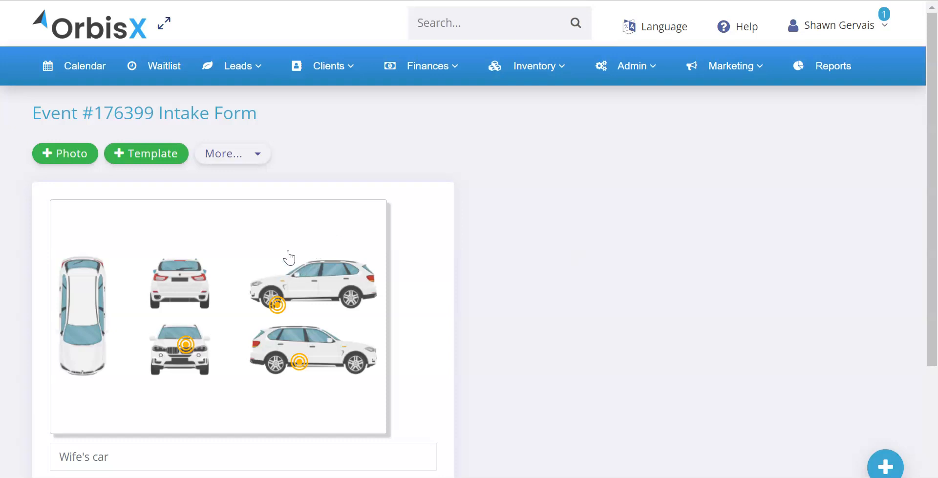
pyautogui.click(256, 157)
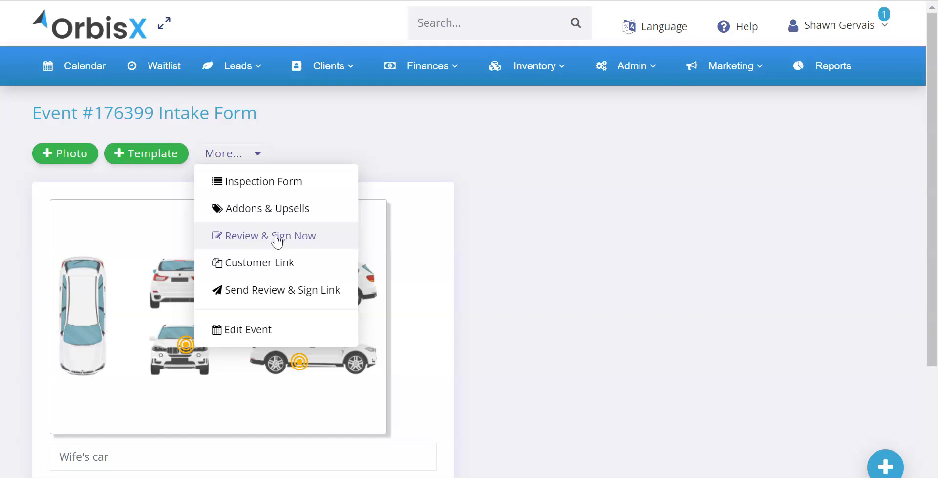
pyautogui.click(237, 269)
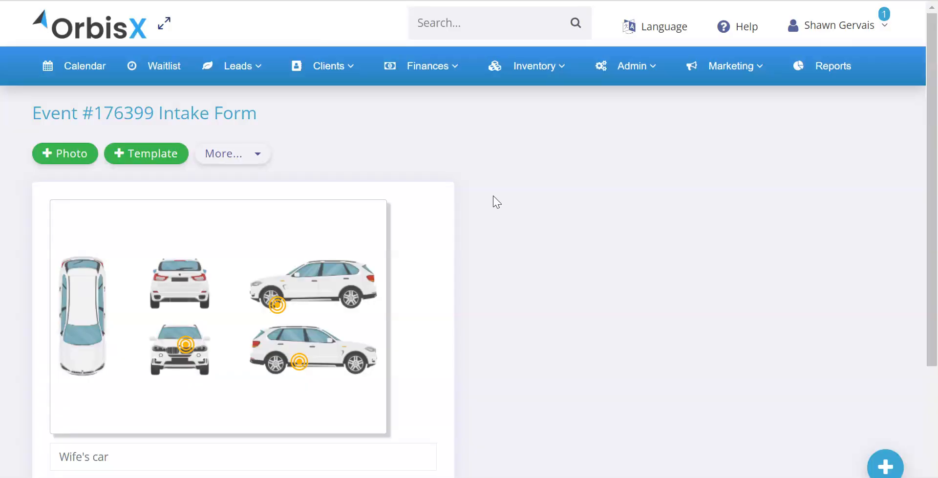
# Step: Open the intake form for immediate review and signing, and check the appointment details and the vehicle's condition notes
pyautogui.click(258, 156)
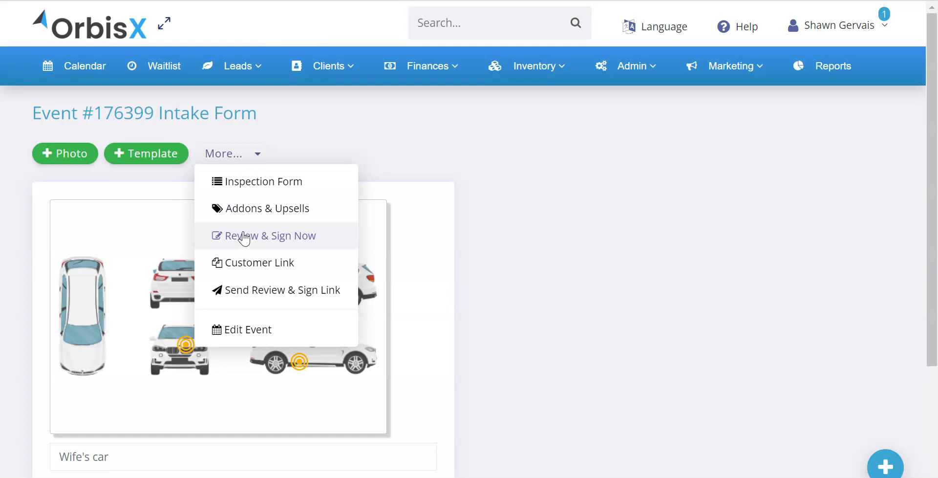
pyautogui.click(268, 239)
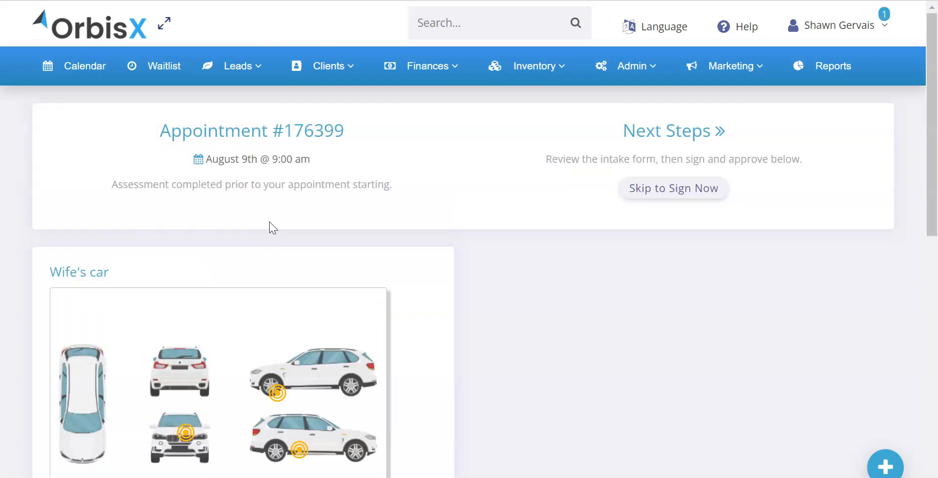
pyautogui.moveTo(193, 129); pyautogui.dragTo(350, 207)
pyautogui.click(355, 204)
pyautogui.scroll(-4, 237, 218)
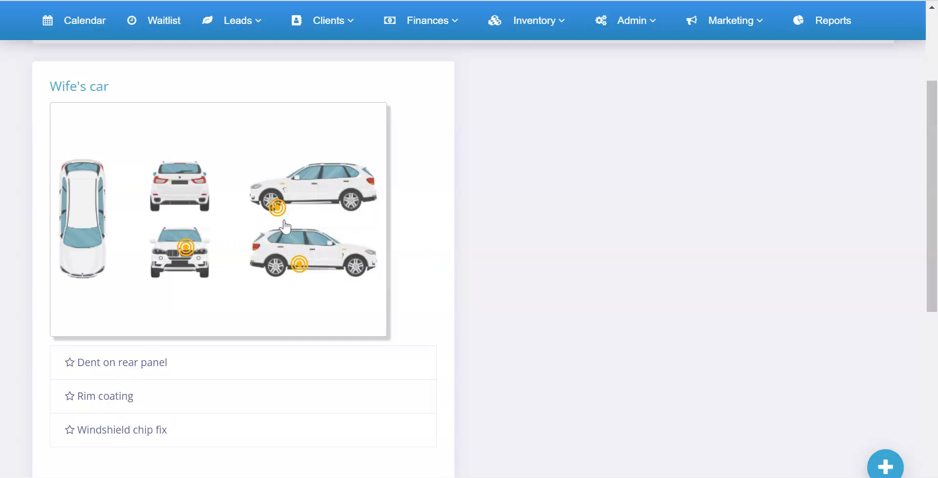
pyautogui.scroll(4, 523, 218)
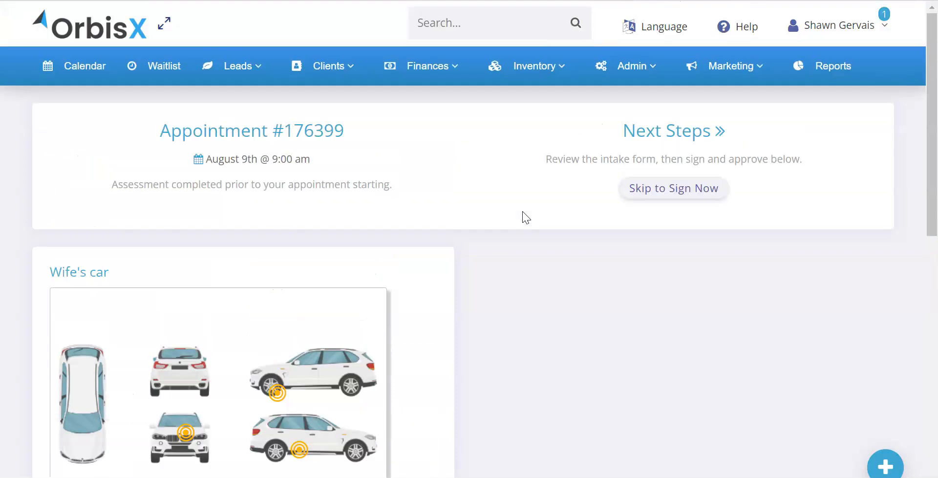
# Step: Draw a freehand signature in the Sign and Approve area and approve the intake form
pyautogui.click(645, 186)
pyautogui.moveTo(420, 215)
pyautogui.mouseDown()
pyautogui.moveTo(388, 335)
pyautogui.moveTo(574, 245)
pyautogui.moveTo(575, 261)
pyautogui.mouseUp()
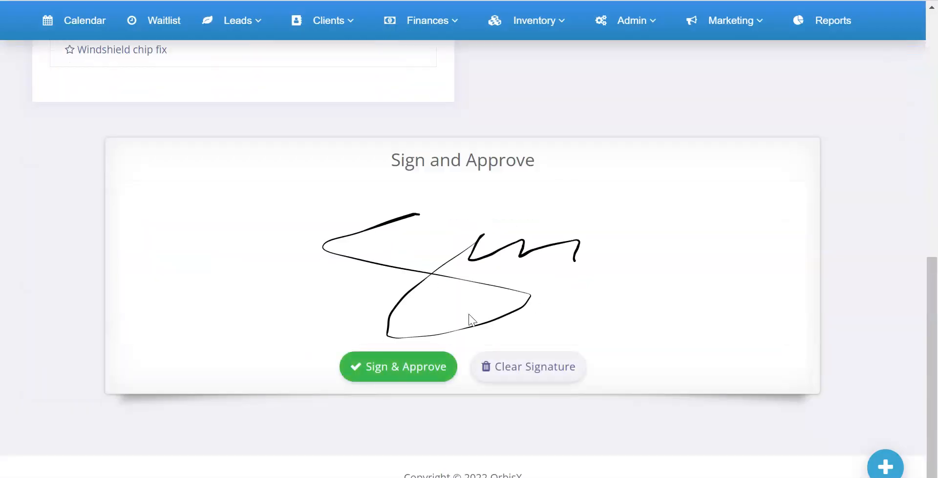
pyautogui.click(394, 370)
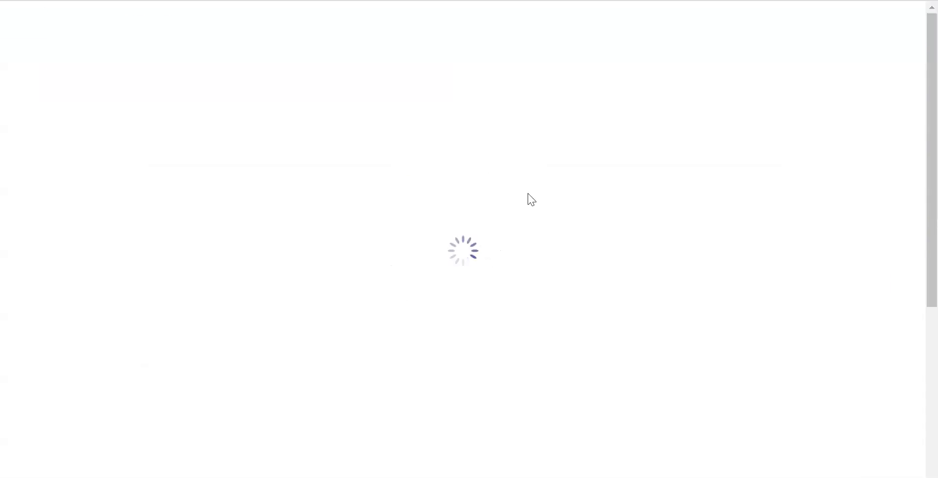
# Step: Review the approval details and the condition notes on the signed intake form
pyautogui.moveTo(608, 141); pyautogui.dragTo(716, 155)
pyautogui.moveTo(653, 157); pyautogui.dragTo(774, 158)
pyautogui.click(702, 156)
pyautogui.moveTo(702, 156); pyautogui.dragTo(633, 156)
pyautogui.scroll(-5, 229, 179)
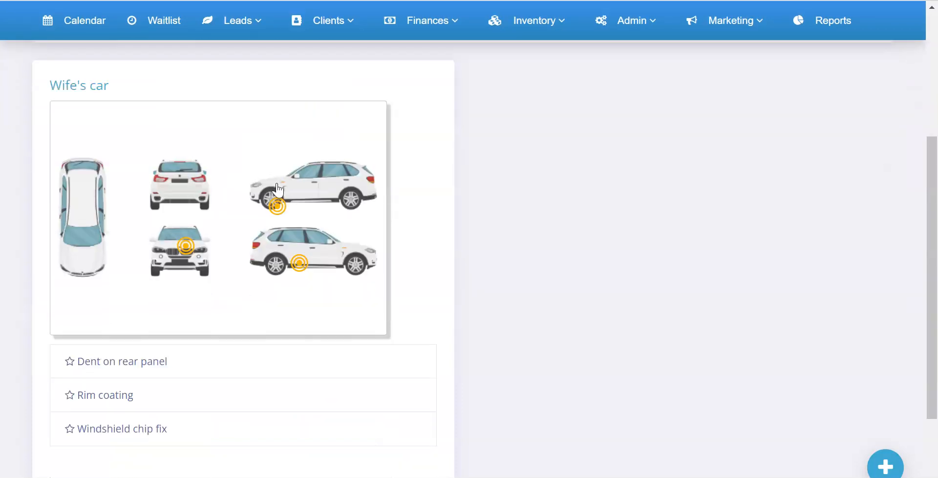
pyautogui.scroll(5, 331, 199)
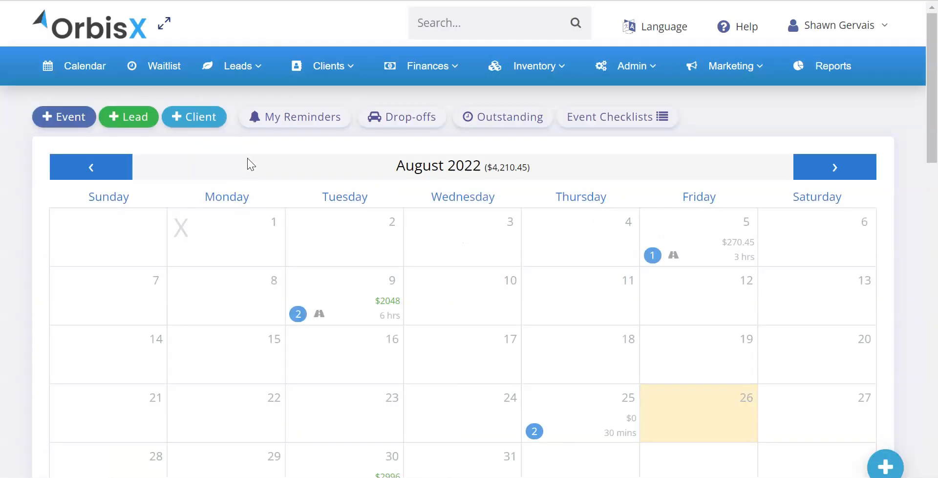
# Step: From the calendar, open the 9:00 am Ceramic Coating event on August 9th 2022 and reopen its intake form
pyautogui.click(351, 299)
pyautogui.click(338, 191)
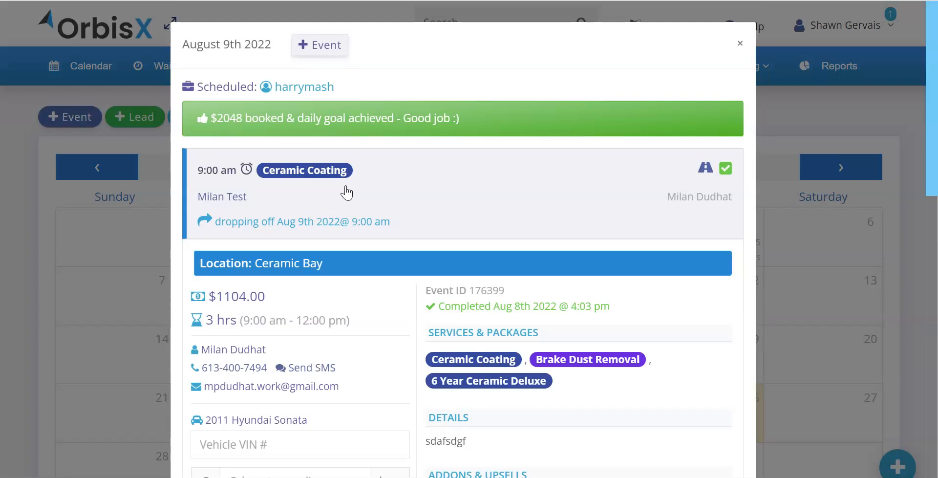
pyautogui.scroll(-10, 346, 193)
pyautogui.scroll(-4, 347, 190)
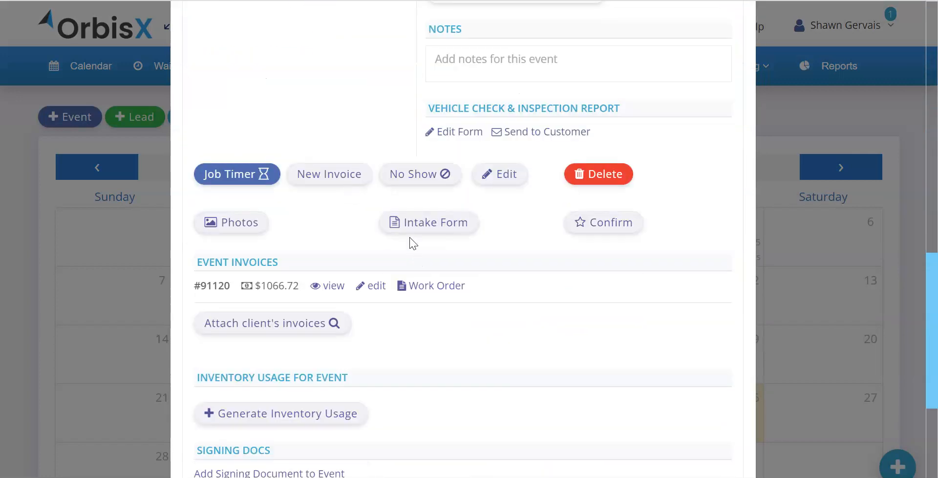
pyautogui.click(423, 226)
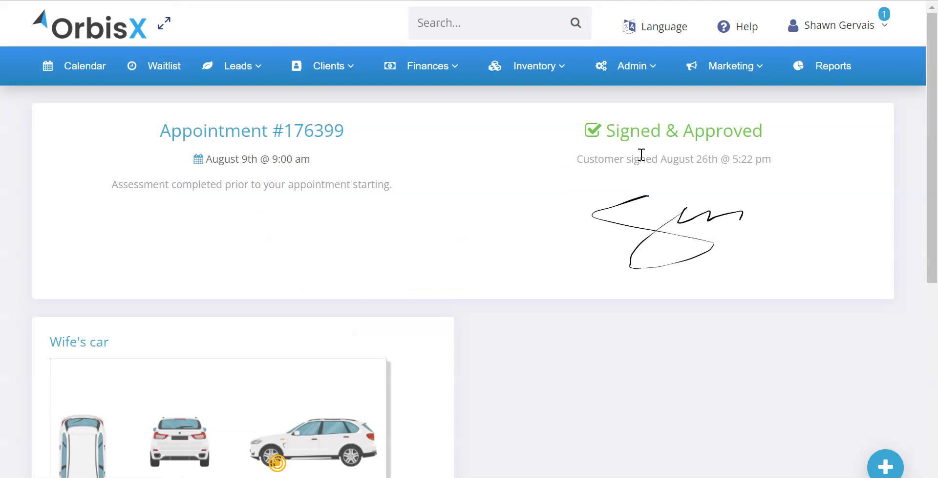
# Step: Examine the saved signature and the SUV's condition notes on the reopened intake form
pyautogui.moveTo(641, 154); pyautogui.dragTo(724, 197)
pyautogui.click(276, 241)
pyautogui.scroll(-5, 276, 241)
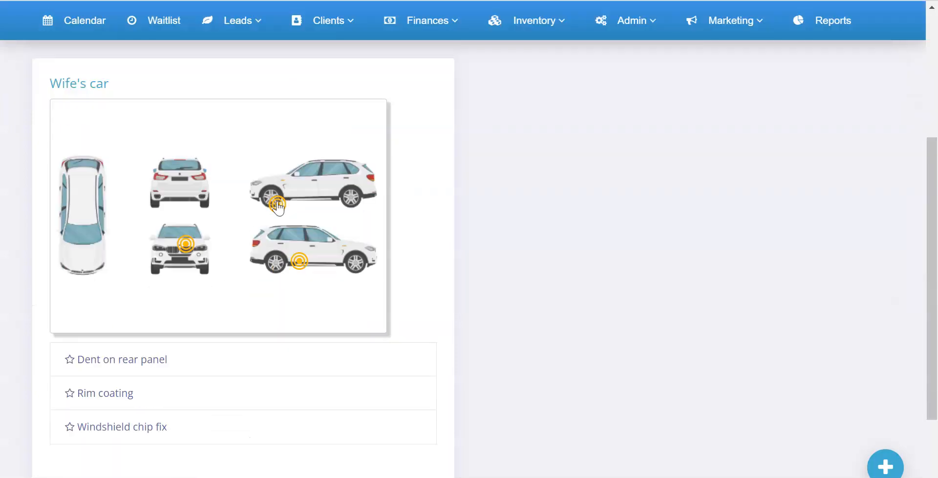
pyautogui.scroll(5, 369, 255)
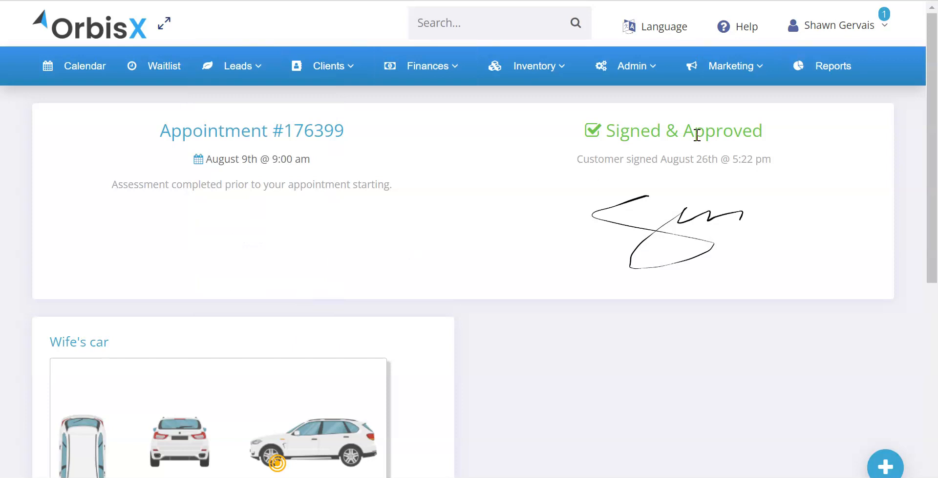
# Step: Review the markers on the Wife's car diagram and the condition notes listed beneath it
pyautogui.scroll(-4, 368, 342)
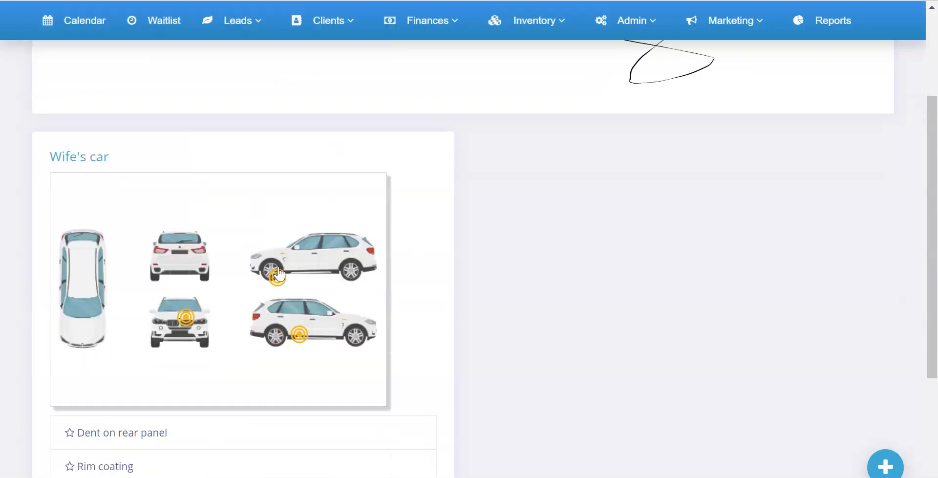
pyautogui.scroll(-2, 250, 389)
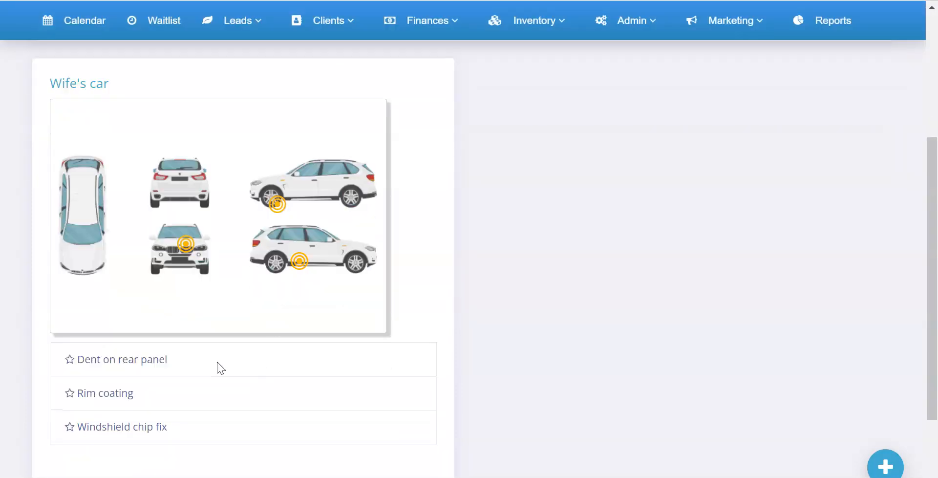
pyautogui.scroll(-3, 350, 295)
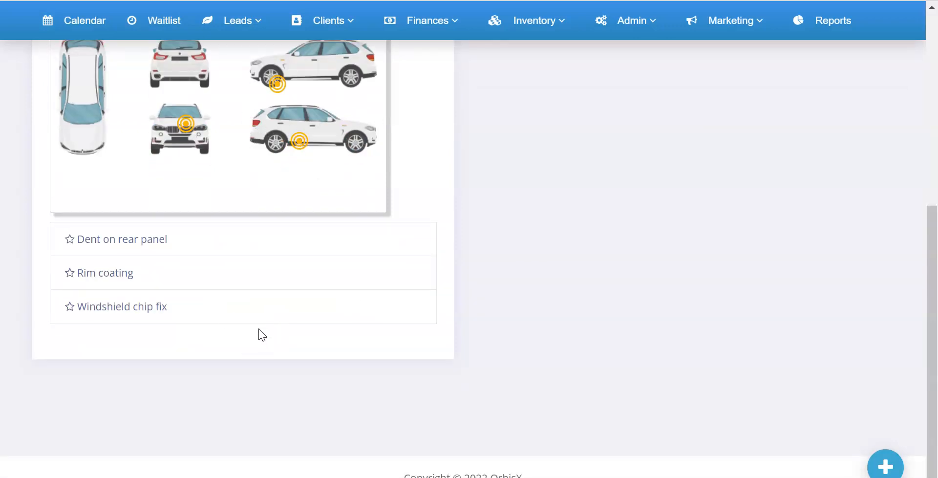
pyautogui.scroll(8, 416, 353)
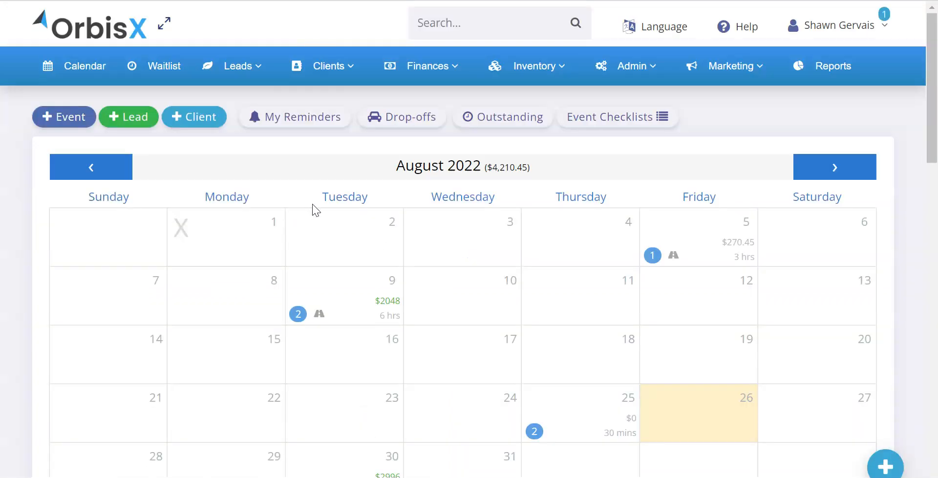
# Step: From the calendar, open the 10:30 am Detailing event on August 5th 2022 and open its intake form
pyautogui.click(680, 243)
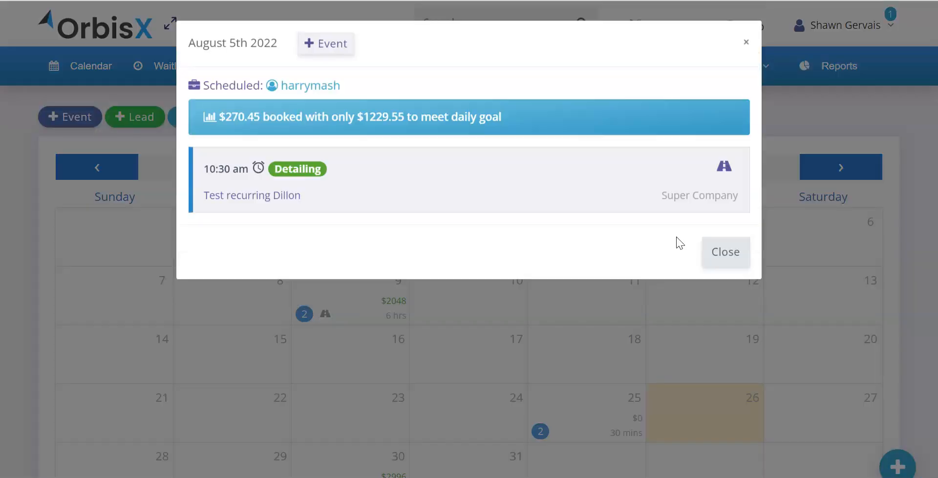
pyautogui.click(488, 168)
pyautogui.scroll(-8, 428, 239)
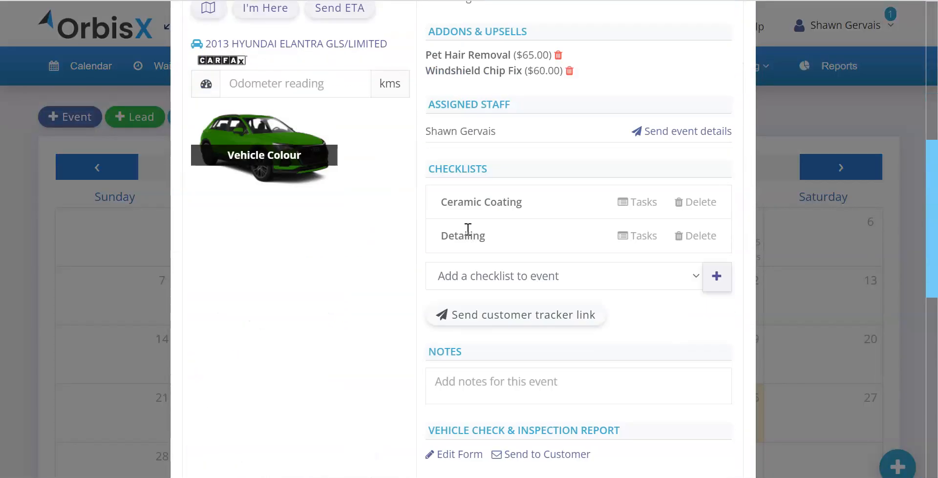
pyautogui.scroll(-4, 468, 230)
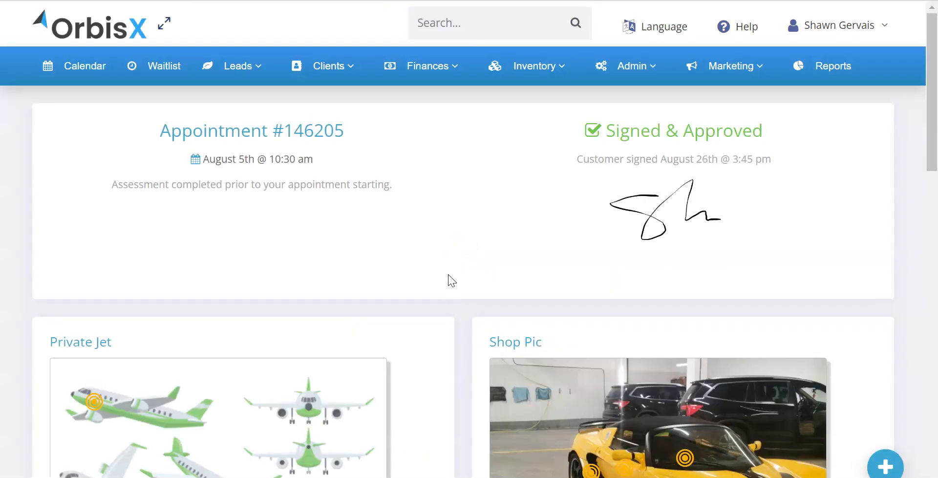
# Step: Examine the Private Jet template and the condition markers on the Shop Pic photo of the yellow car
pyautogui.scroll(-4, 469, 272)
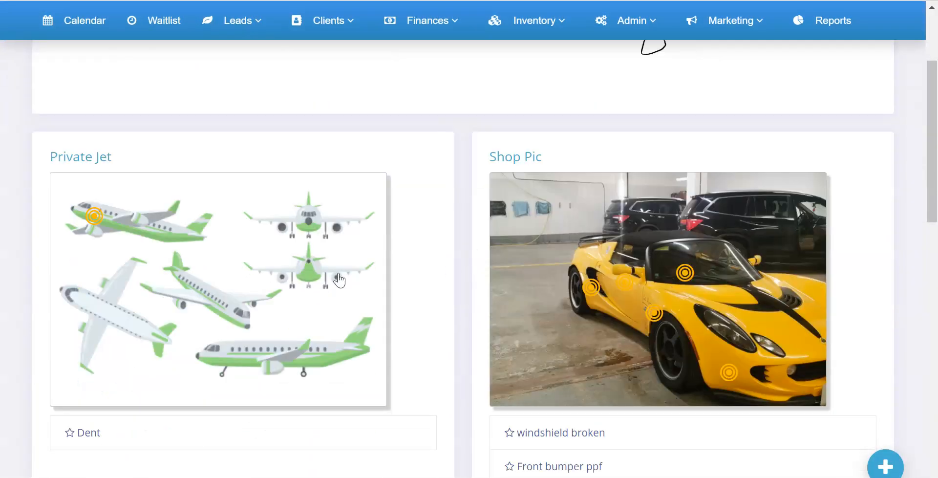
pyautogui.scroll(-2, 588, 250)
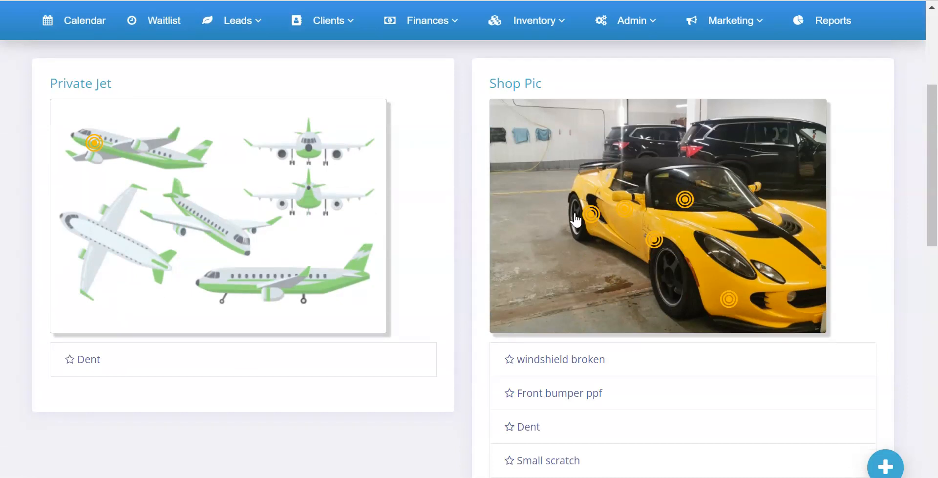
pyautogui.moveTo(590, 218)
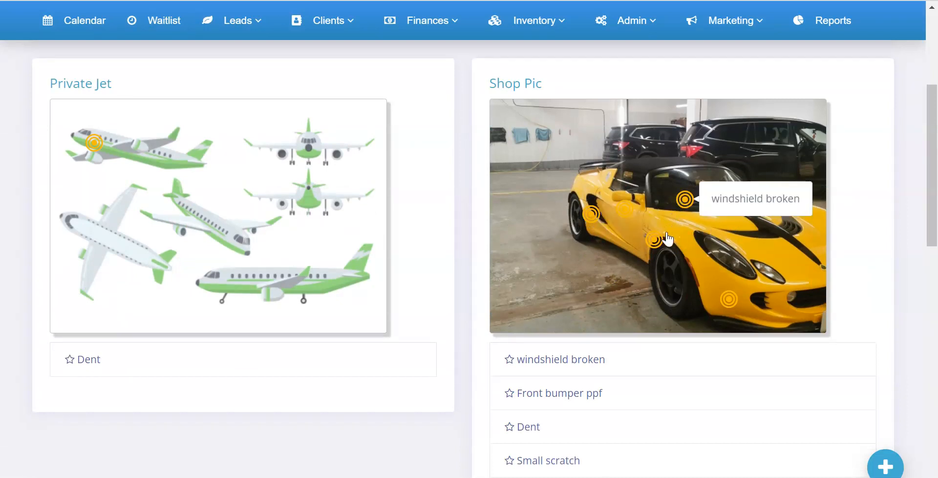
pyautogui.moveTo(657, 248)
pyautogui.scroll(-8, 648, 244)
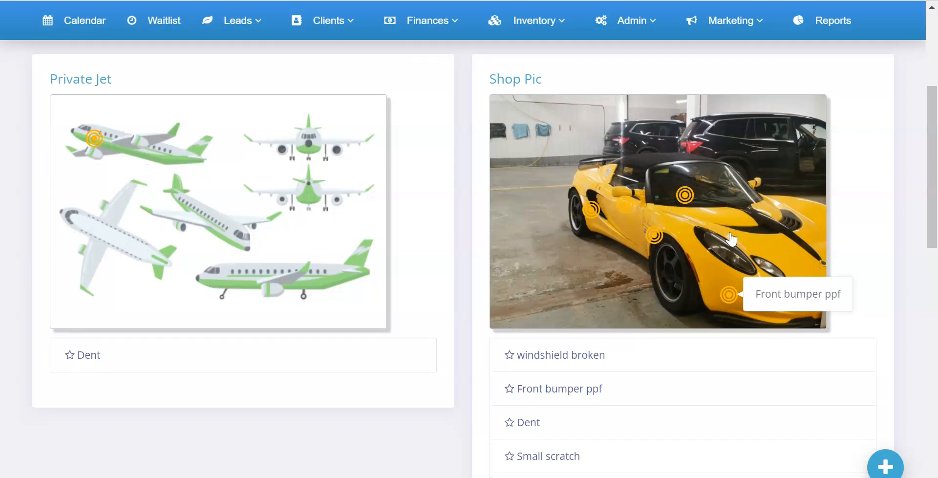
# Step: Inspect the trunk, hood and wall markers on the Passenger side photo and the notes listed below it
pyautogui.scroll(-3, 647, 245)
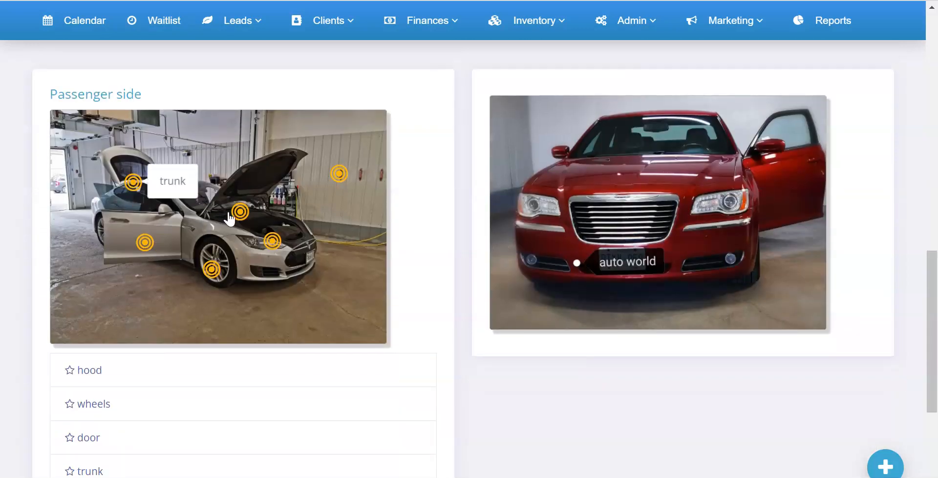
pyautogui.moveTo(240, 214)
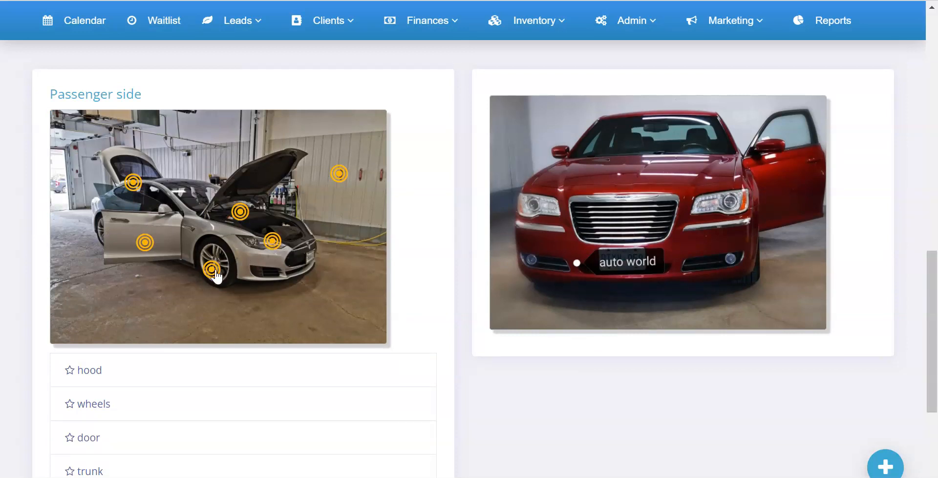
pyautogui.moveTo(337, 176)
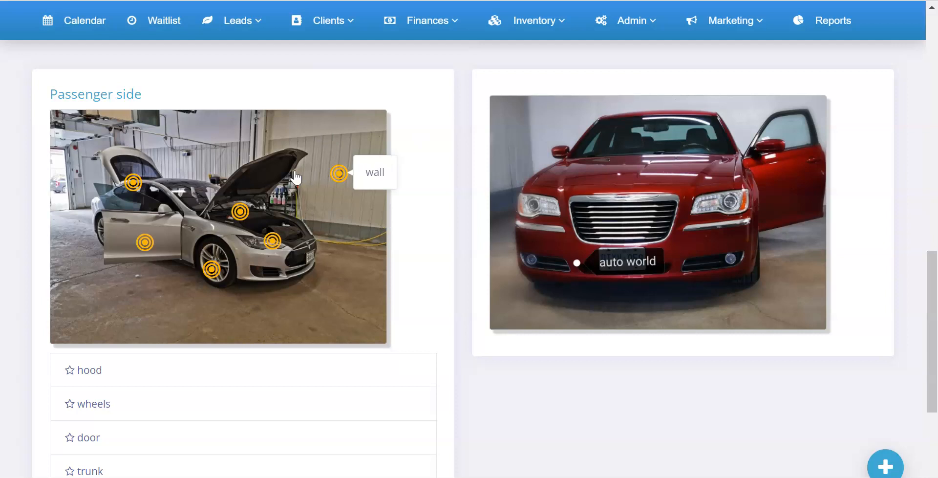
pyautogui.click(241, 211)
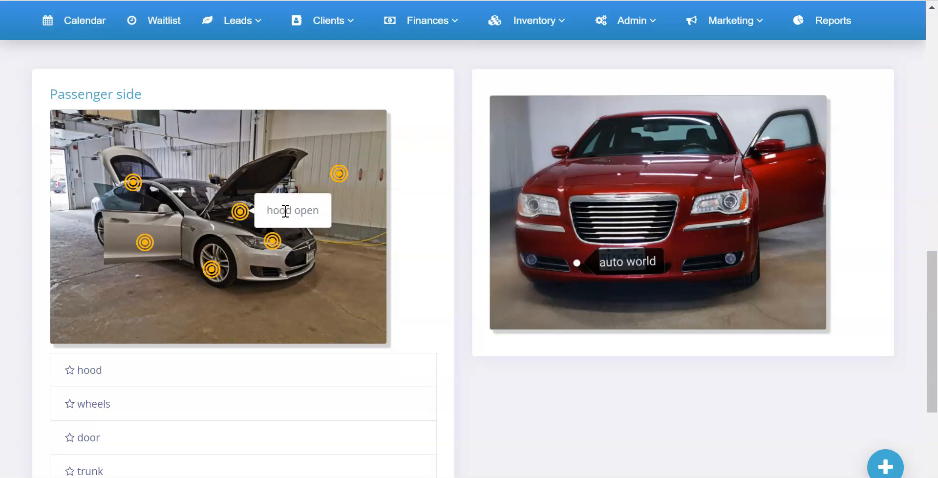
pyautogui.click(272, 240)
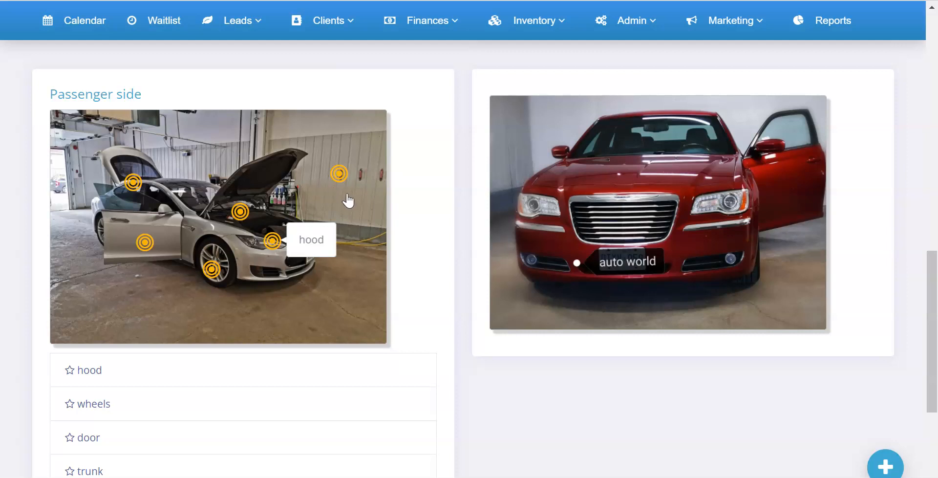
pyautogui.click(345, 176)
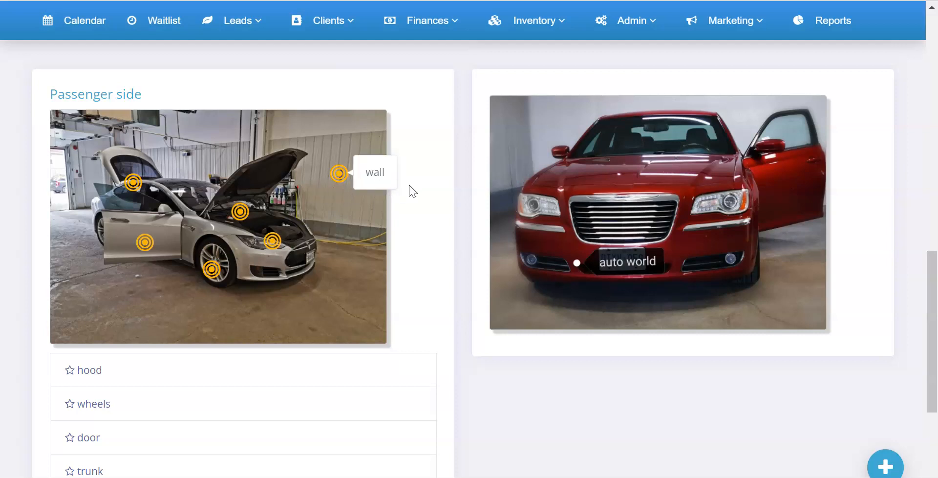
pyautogui.click(351, 222)
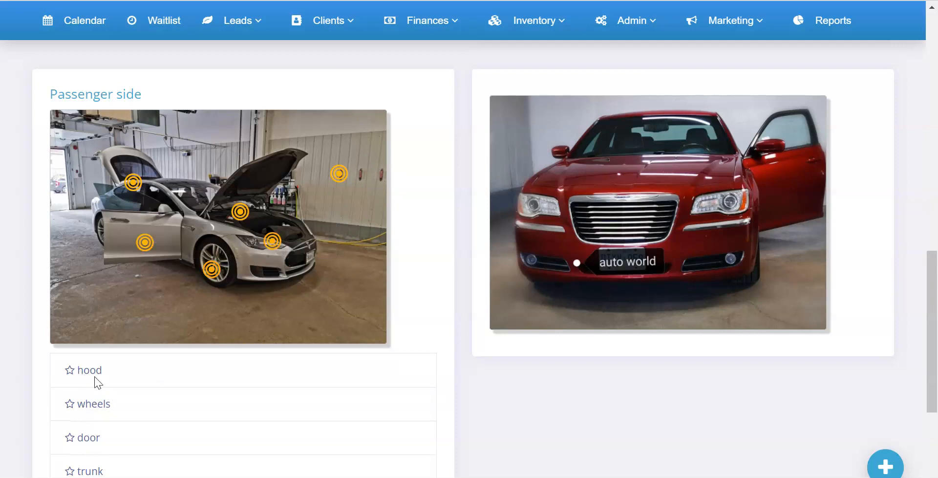
pyautogui.moveTo(94, 365)
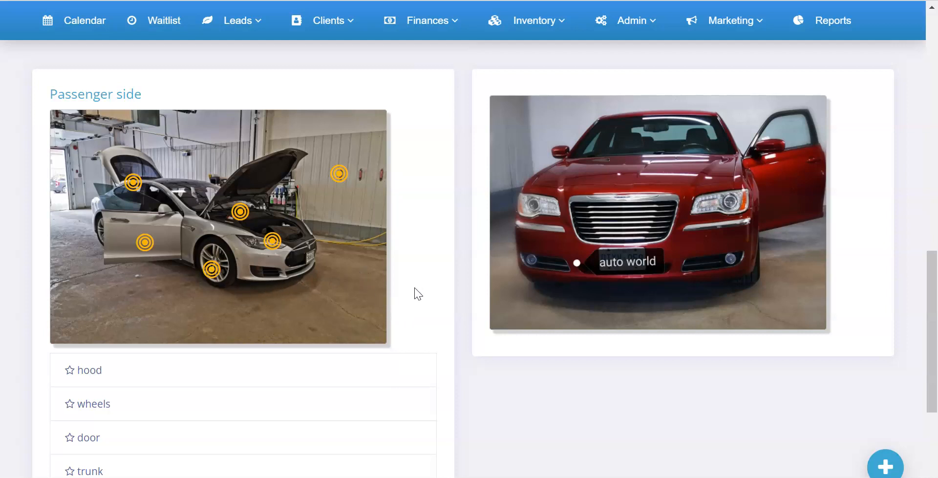
pyautogui.scroll(-5, 446, 291)
# Step: Review the signed form's photos and approval section again, and check the marker on the Private Jet's nose
pyautogui.scroll(12, 452, 279)
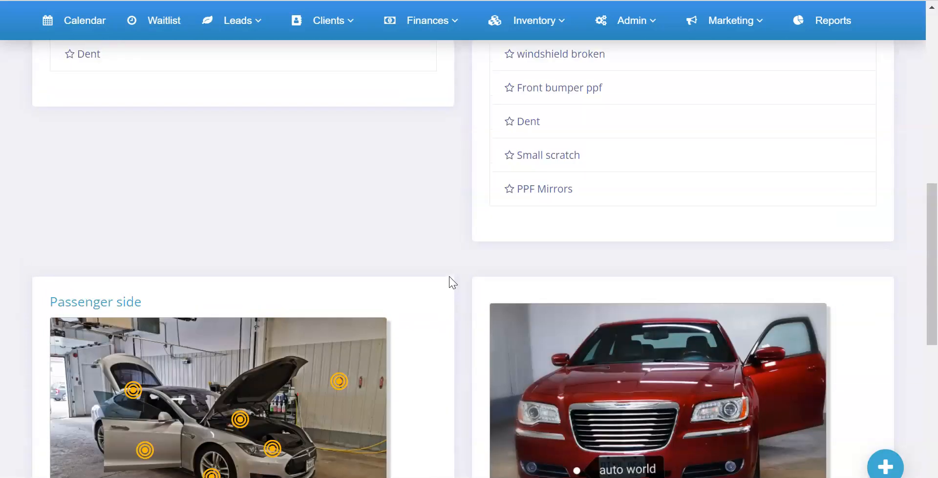
pyautogui.scroll(5, 451, 281)
pyautogui.scroll(-2, 449, 283)
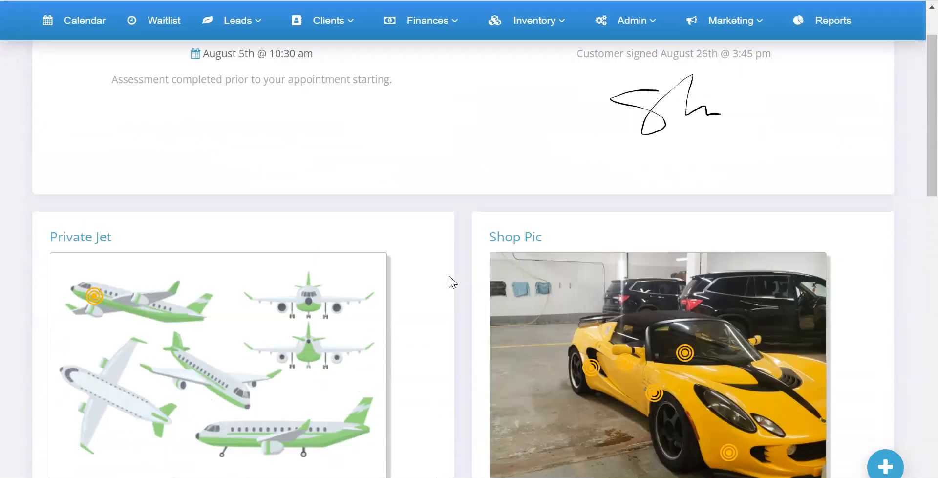
pyautogui.scroll(2, 446, 294)
pyautogui.scroll(-2, 550, 327)
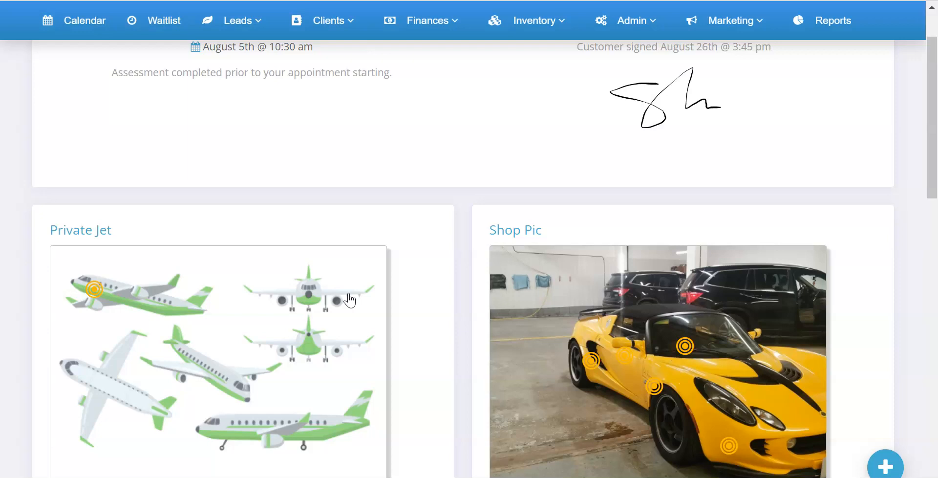
pyautogui.scroll(-2, 350, 300)
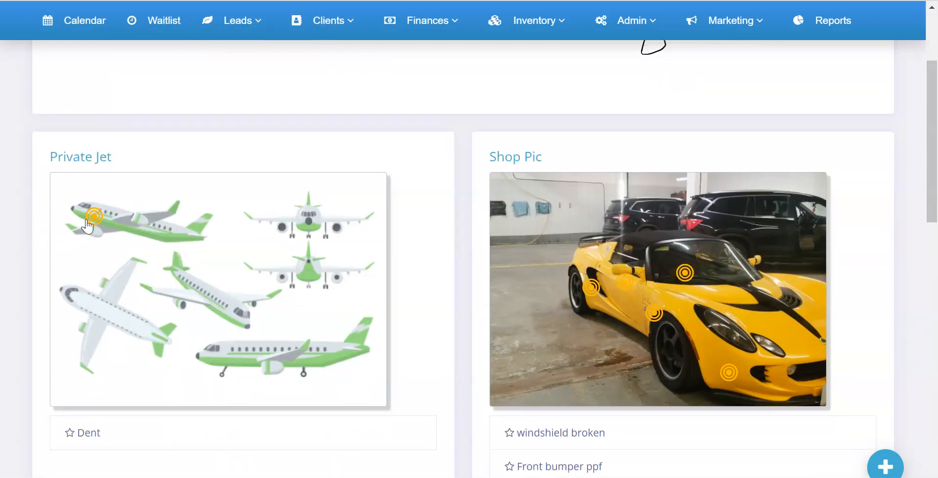
pyautogui.moveTo(95, 220)
pyautogui.scroll(4, 283, 274)
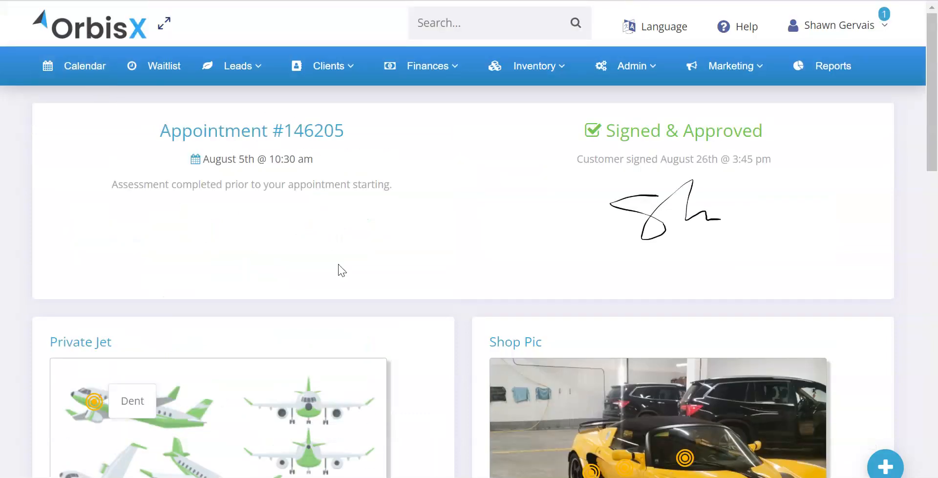
# Step: From the calendar, open the other event on August 9th 2022 and open its intake form for editing
pyautogui.click(327, 318)
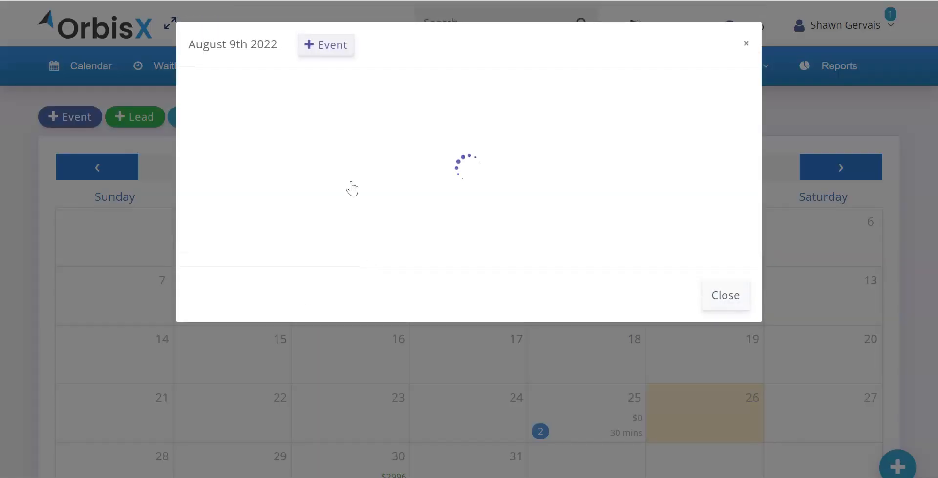
pyautogui.click(383, 272)
pyautogui.scroll(-10, 388, 259)
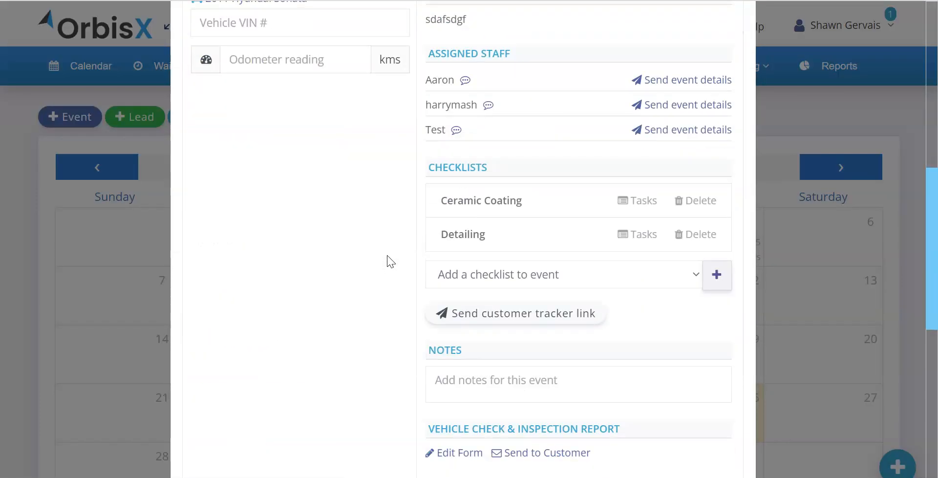
pyautogui.click(425, 326)
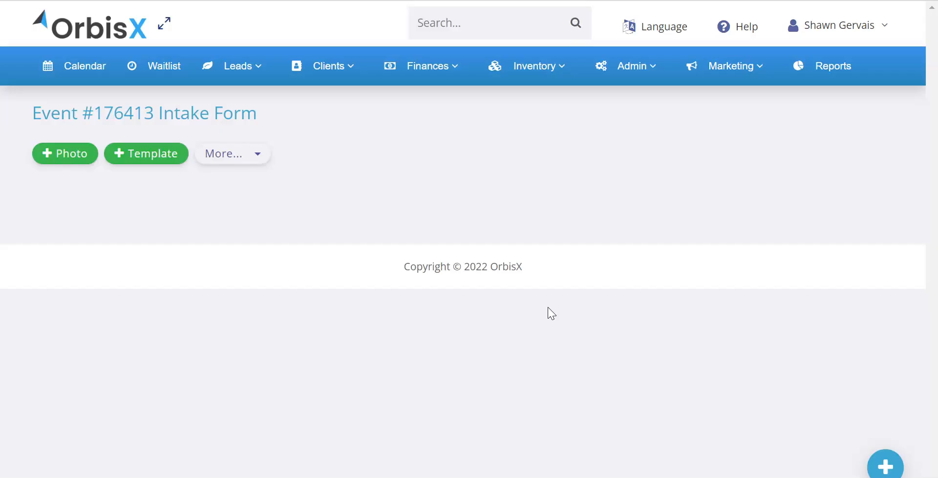
# Step: Add the RV Sides and RV Front & Back templates to the empty intake form
pyautogui.click(151, 158)
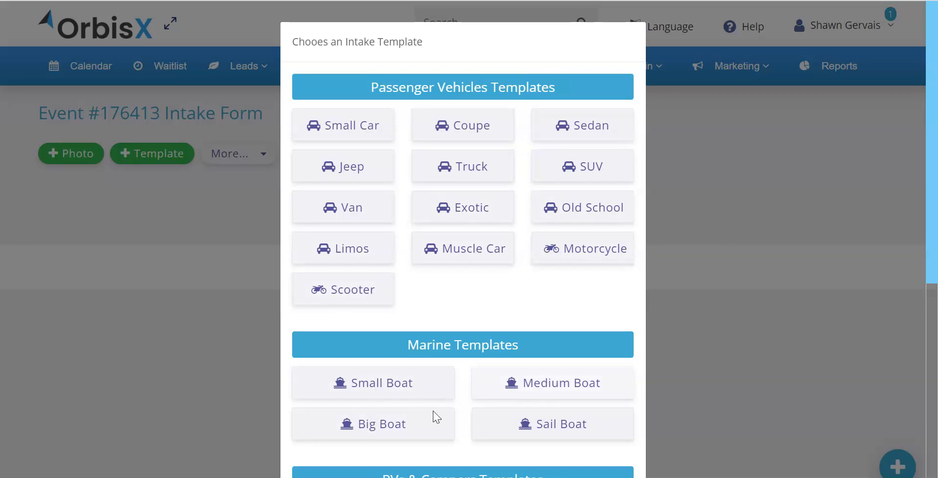
pyautogui.scroll(-6, 453, 306)
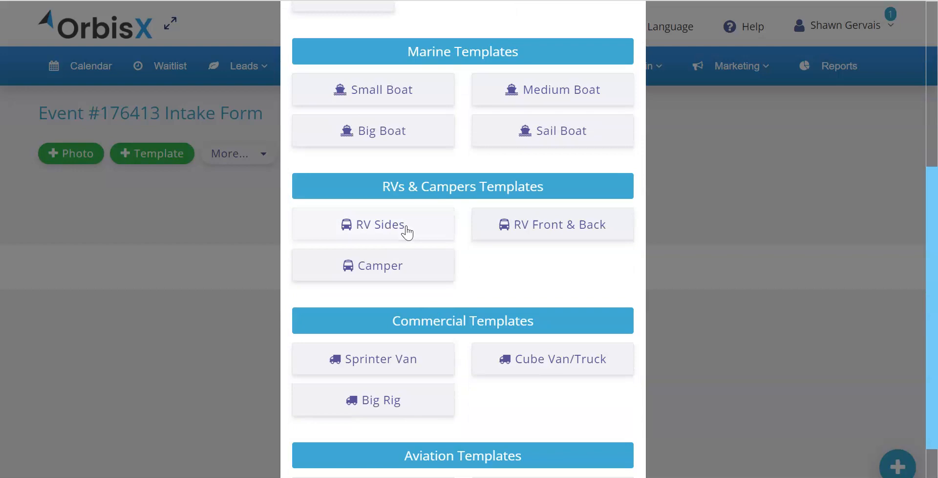
pyautogui.click(407, 232)
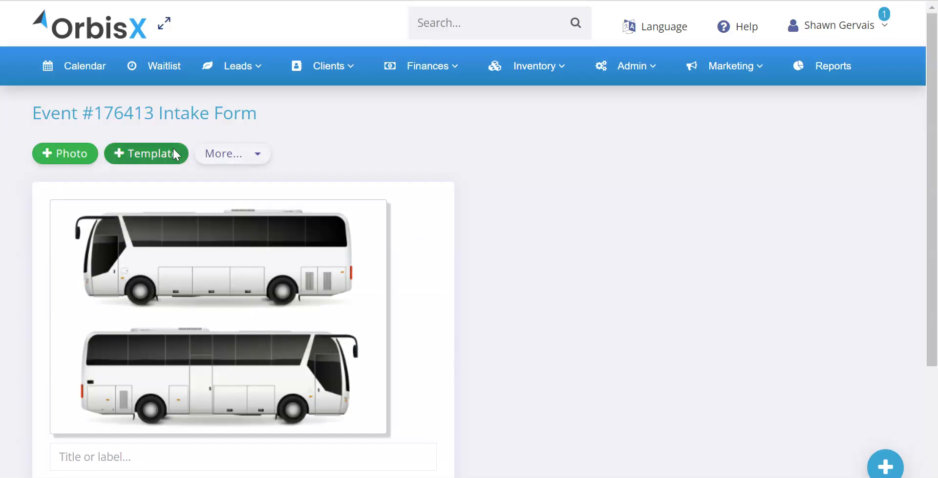
pyautogui.click(175, 154)
pyautogui.scroll(-4, 562, 264)
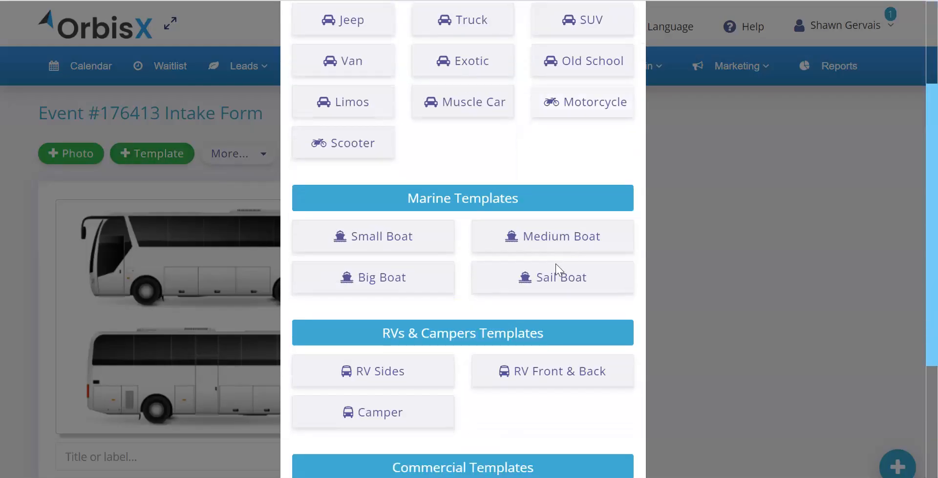
pyautogui.click(552, 376)
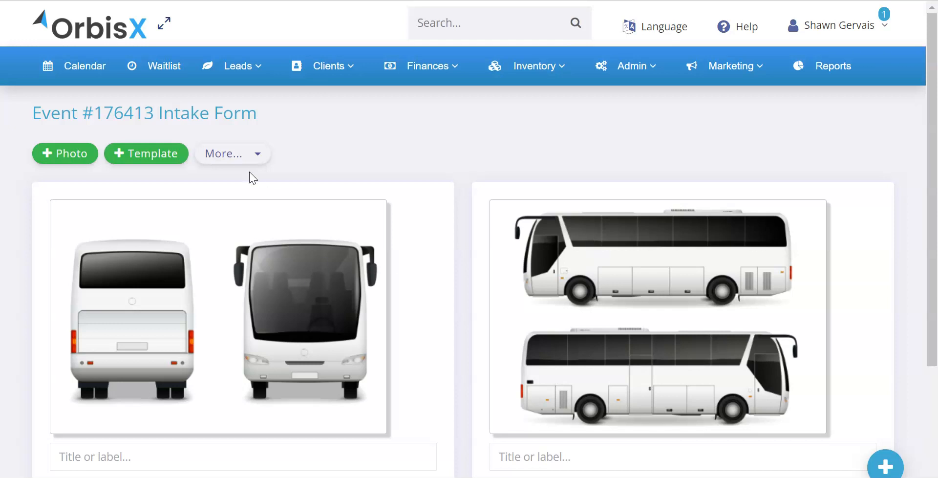
# Step: Add the Camper template to the intake form
pyautogui.click(147, 155)
pyautogui.scroll(-5, 415, 304)
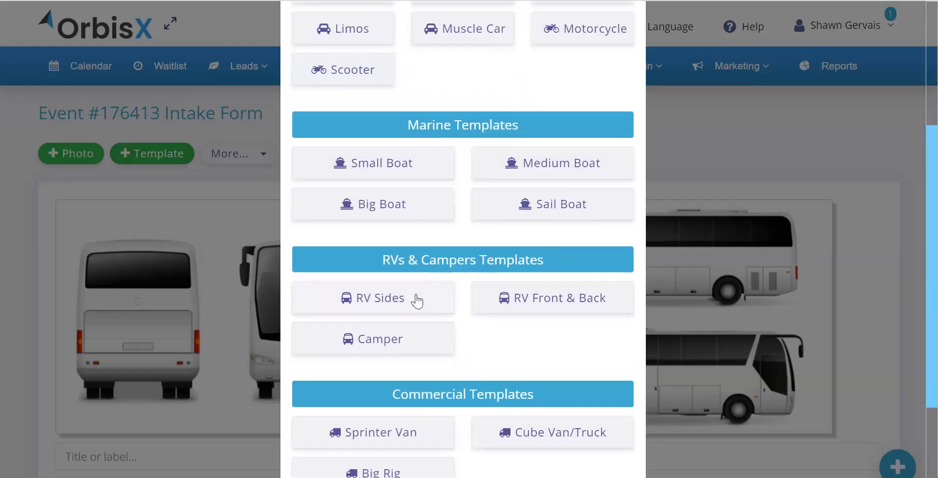
pyautogui.click(383, 337)
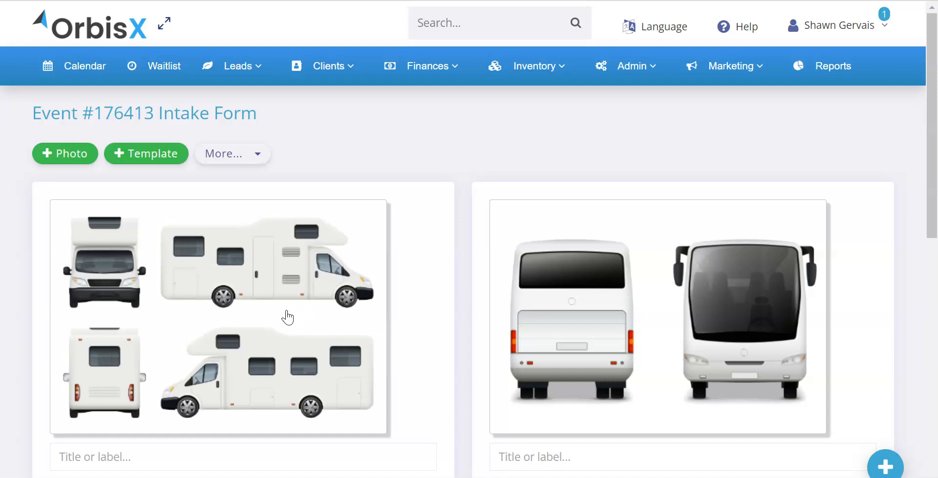
# Step: Add the Small Plane template from the aviation templates to the intake form
pyautogui.click(163, 157)
pyautogui.scroll(-5, 434, 288)
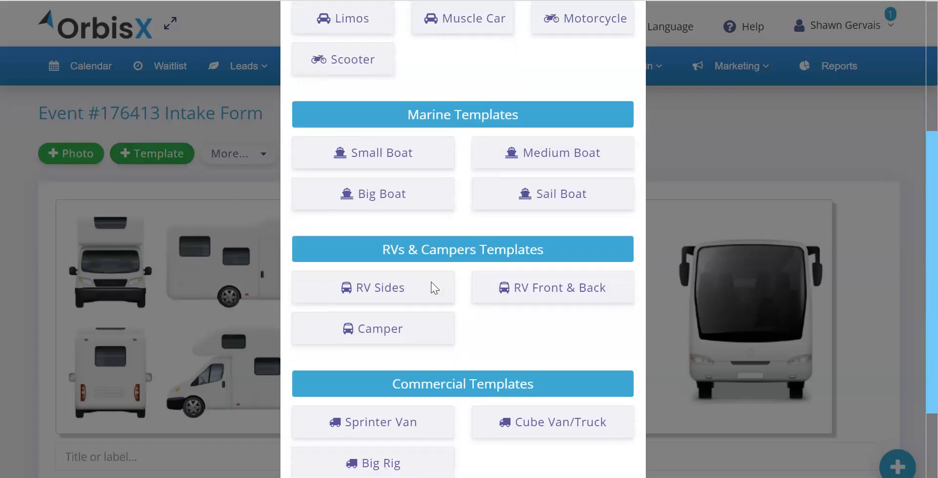
pyautogui.scroll(-2, 432, 286)
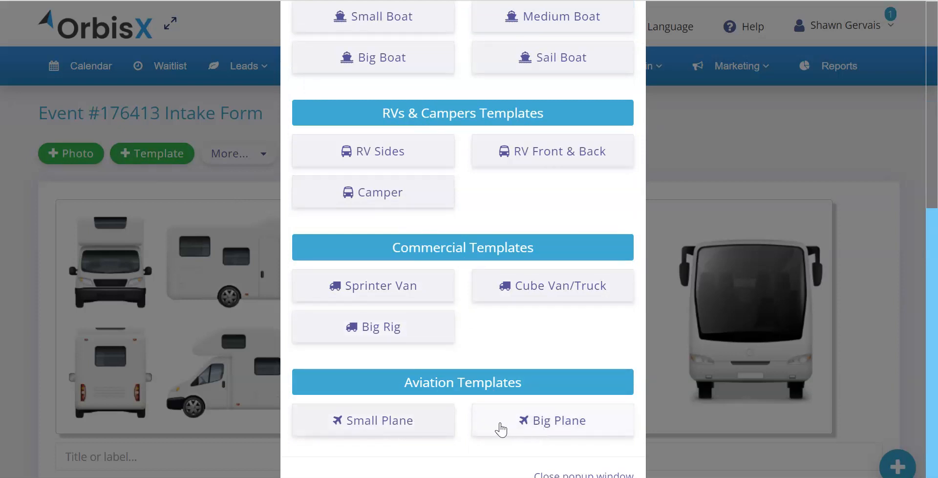
pyautogui.click(399, 420)
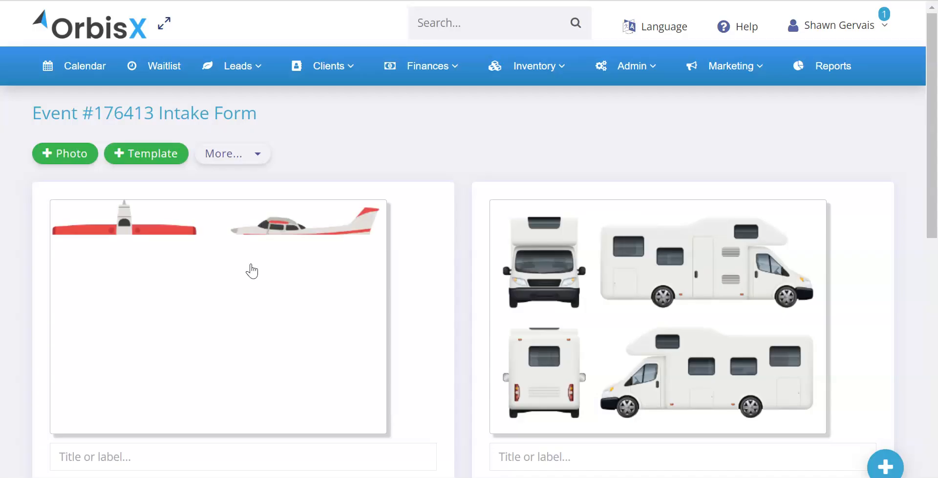
# Step: Add the Muscle Car, Van and Old School passenger vehicle templates to the intake form
pyautogui.click(146, 153)
pyautogui.click(459, 251)
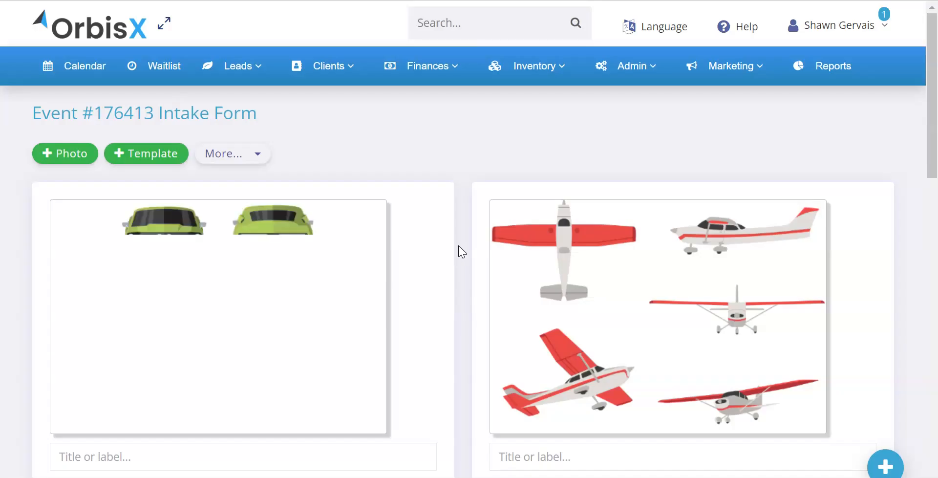
pyautogui.click(152, 153)
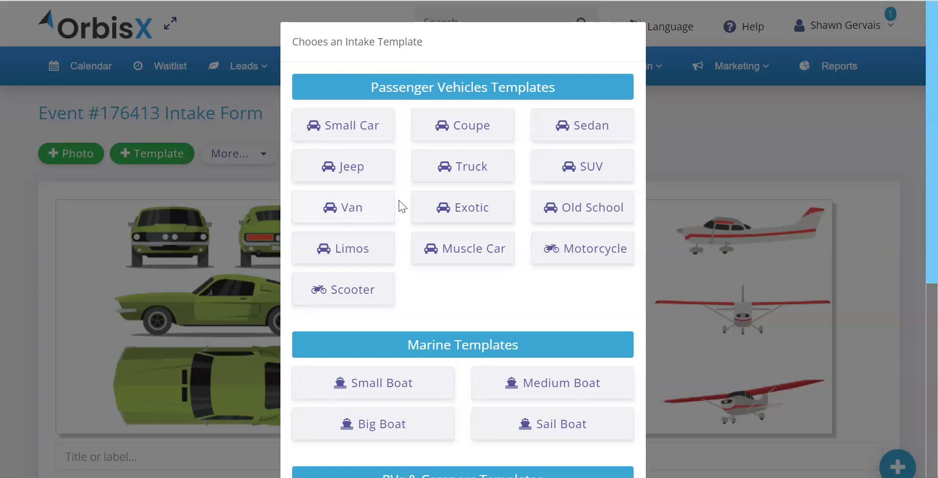
pyautogui.click(377, 215)
pyautogui.click(157, 157)
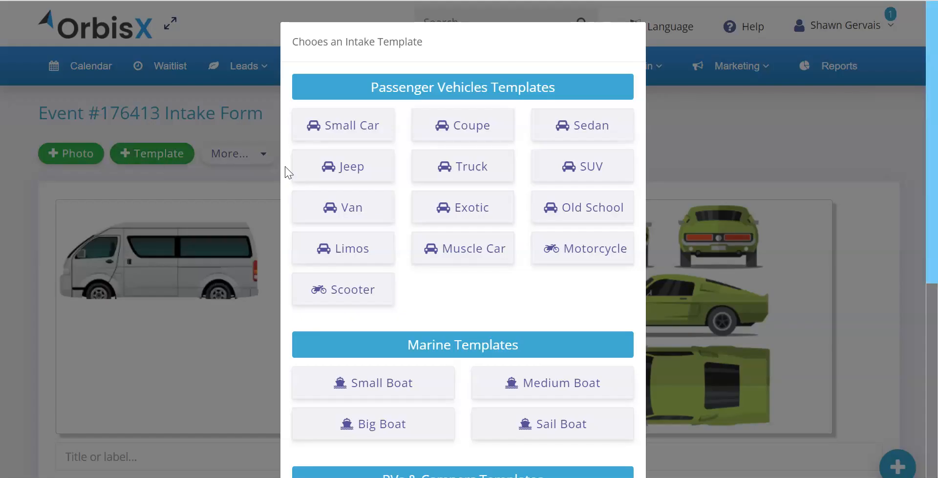
pyautogui.click(593, 210)
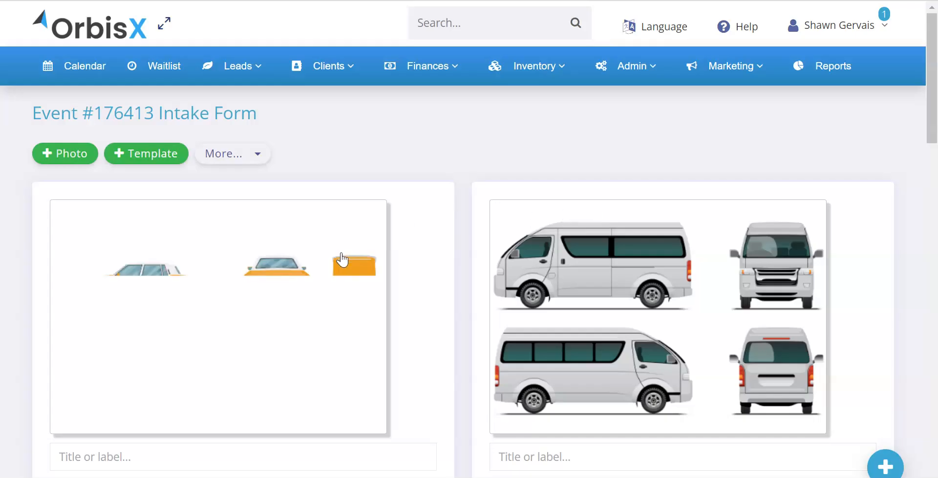
# Step: Delete the Old School, Muscle Car and Van templates from the intake form
pyautogui.scroll(-2, 397, 296)
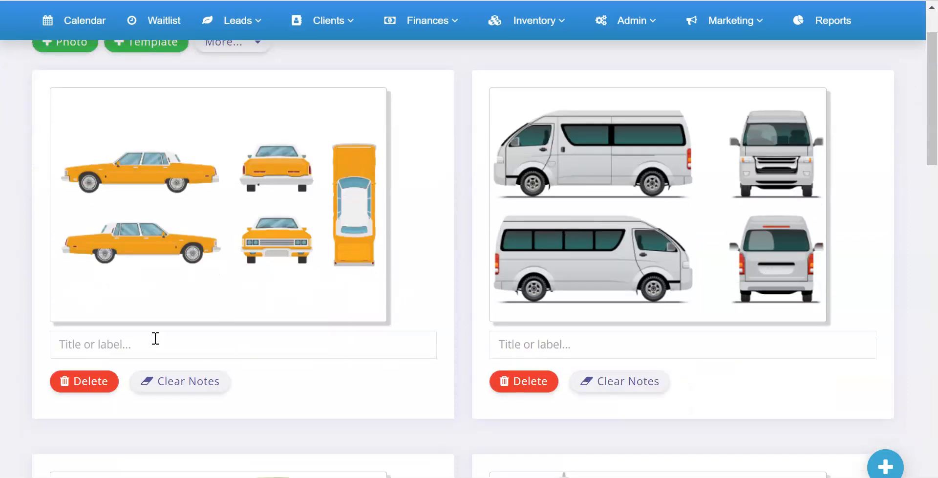
pyautogui.click(94, 382)
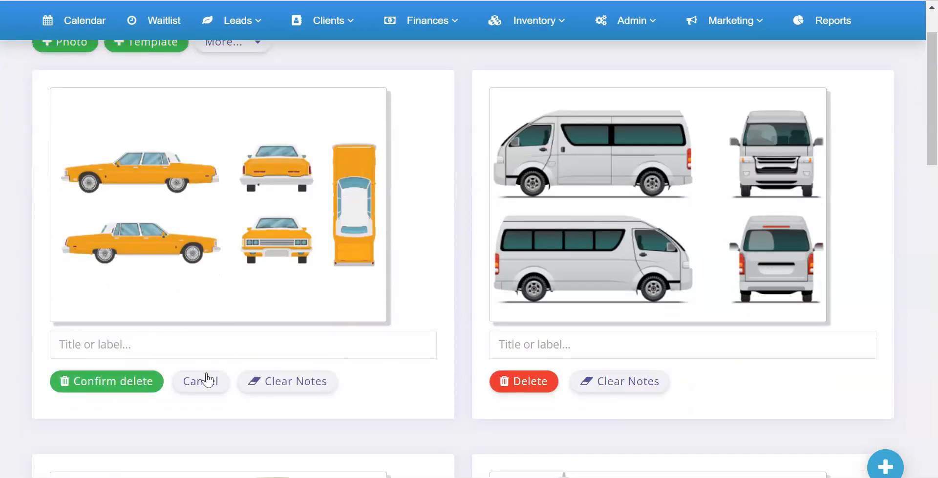
pyautogui.click(136, 381)
pyautogui.click(533, 383)
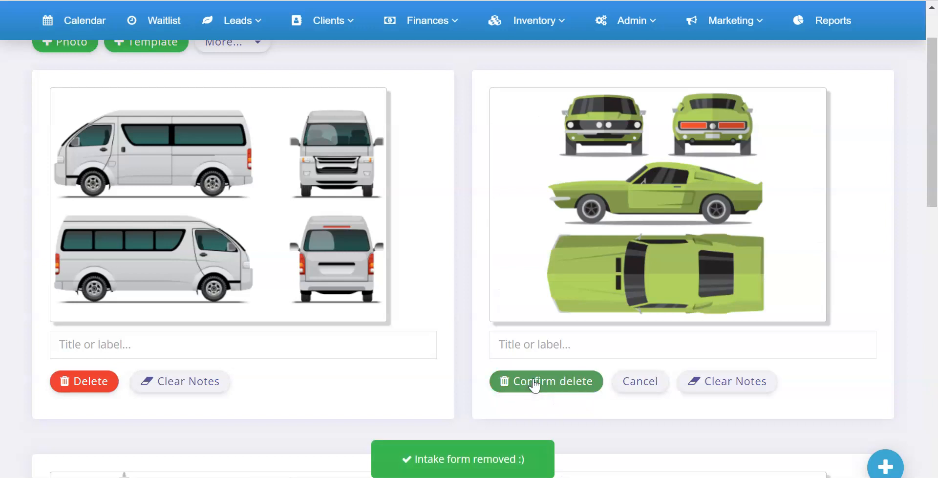
pyautogui.click(536, 384)
pyautogui.click(93, 381)
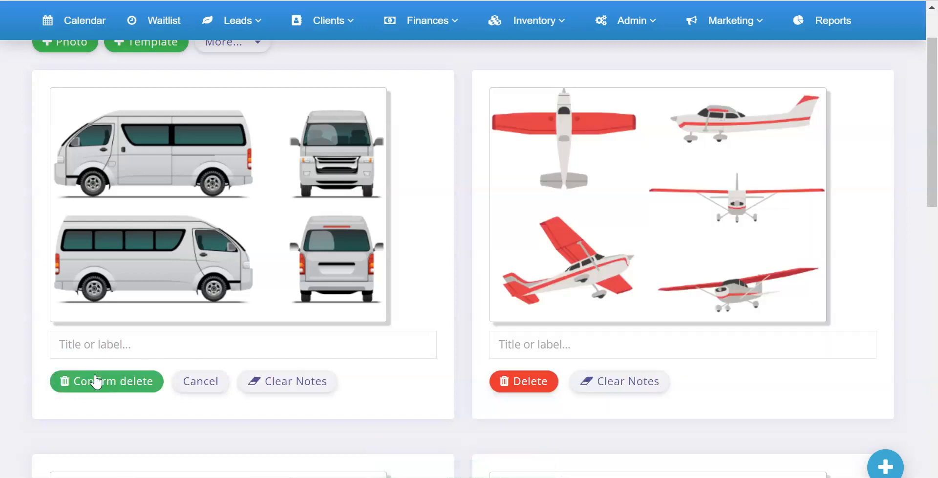
pyautogui.click(119, 380)
# Step: Mark the camper's rear window with the note "dfsdf" and its lower rear side with the note "dsfdsfs", saving both
pyautogui.click(564, 244)
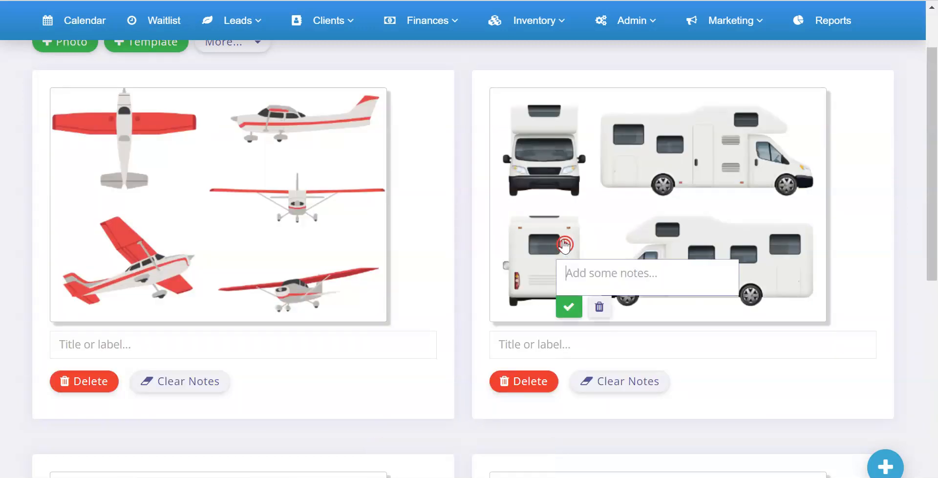
pyautogui.write('dfsdf')
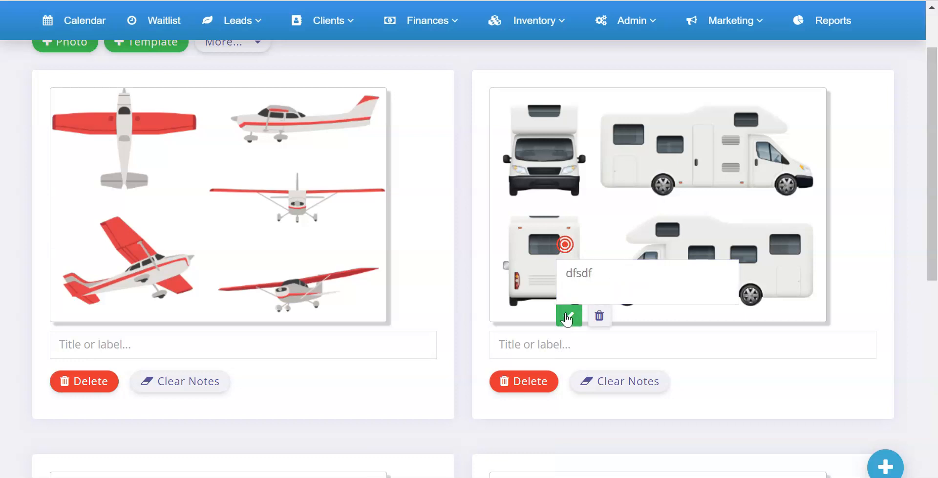
pyautogui.click(568, 307)
pyautogui.click(617, 171)
pyautogui.write('dsfdsfs')
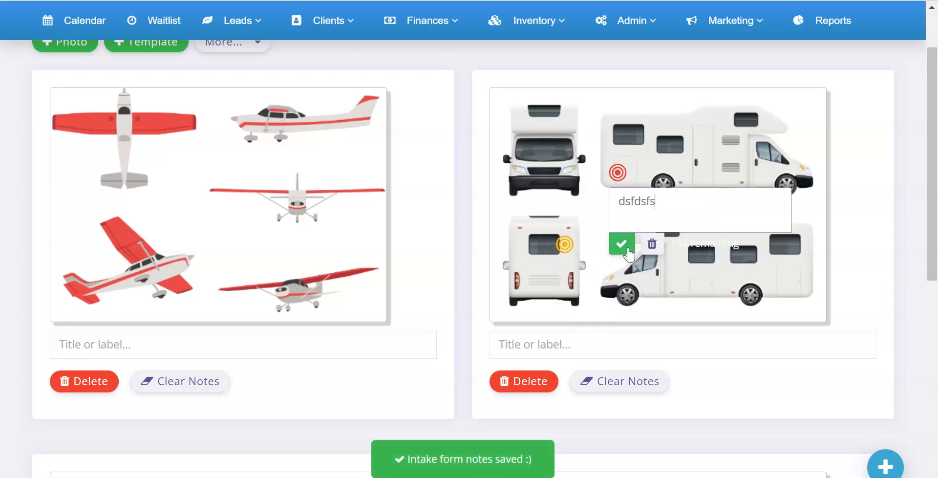
pyautogui.click(621, 235)
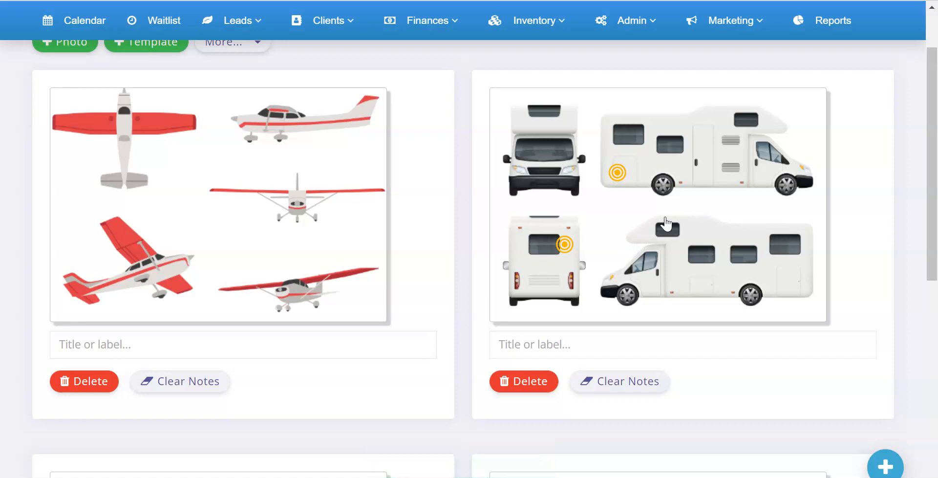
# Step: Clear all notes from the Camper template and delete it from the intake form
pyautogui.click(625, 384)
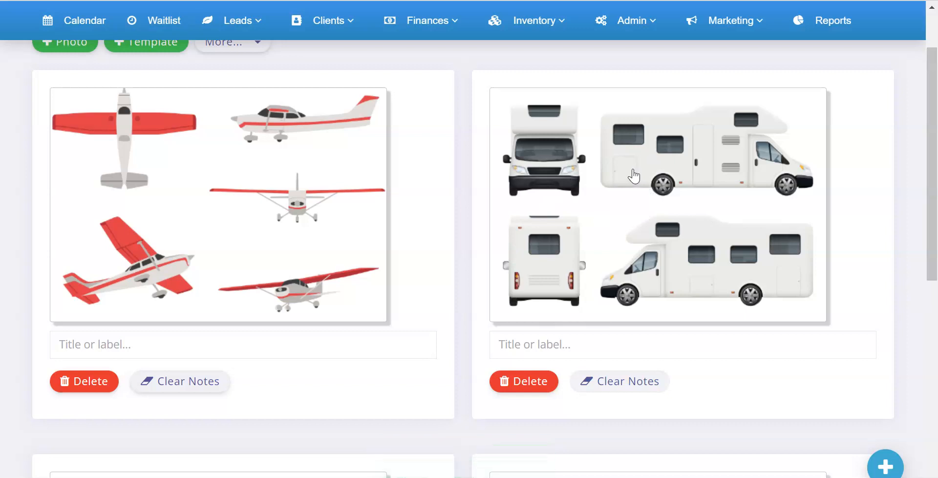
pyautogui.click(527, 387)
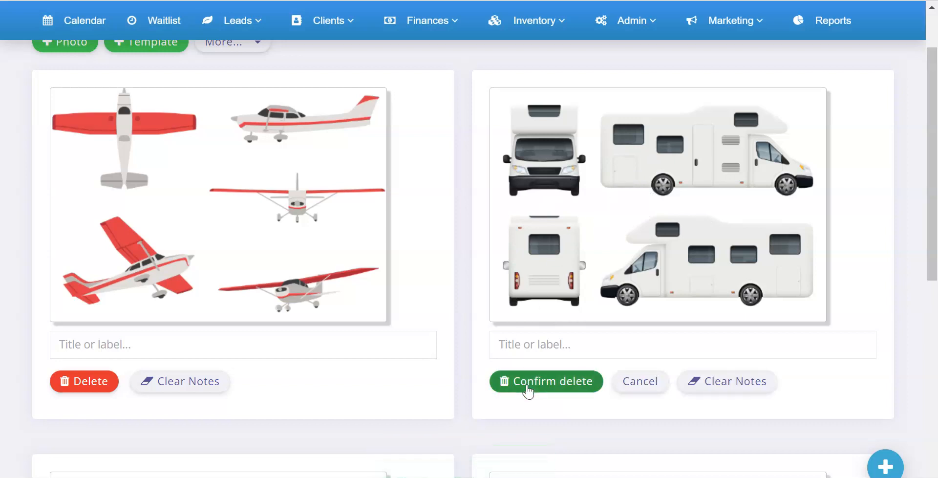
pyautogui.click(526, 387)
# Step: Delete the Small Plane and RV Front & Back templates, keeping only RV Sides on the intake form
pyautogui.click(88, 388)
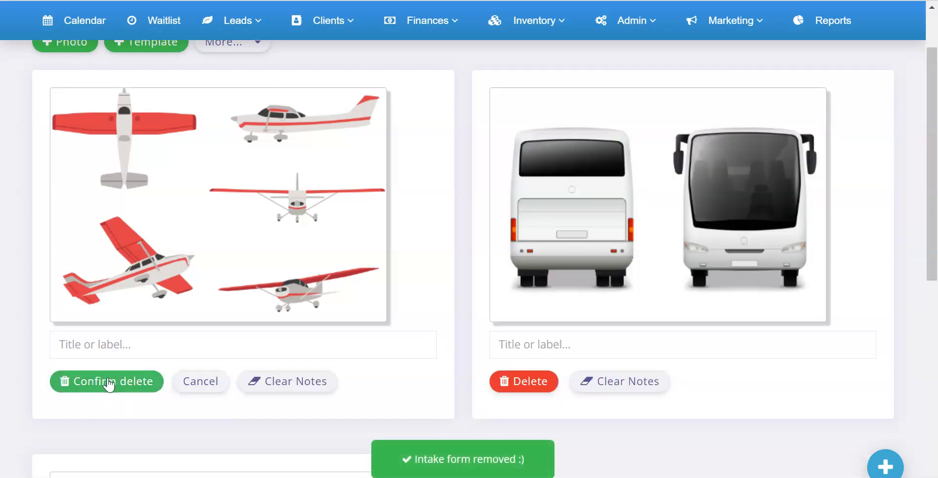
pyautogui.click(109, 384)
pyautogui.click(88, 395)
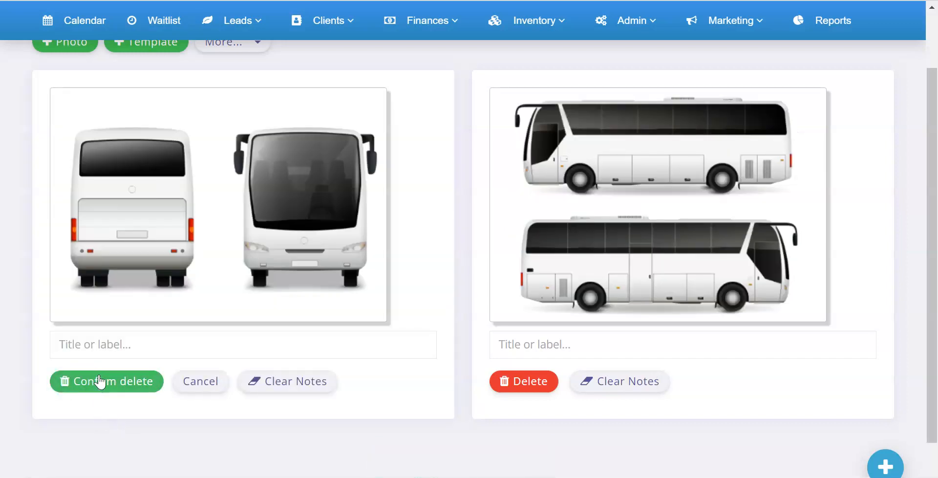
pyautogui.click(108, 383)
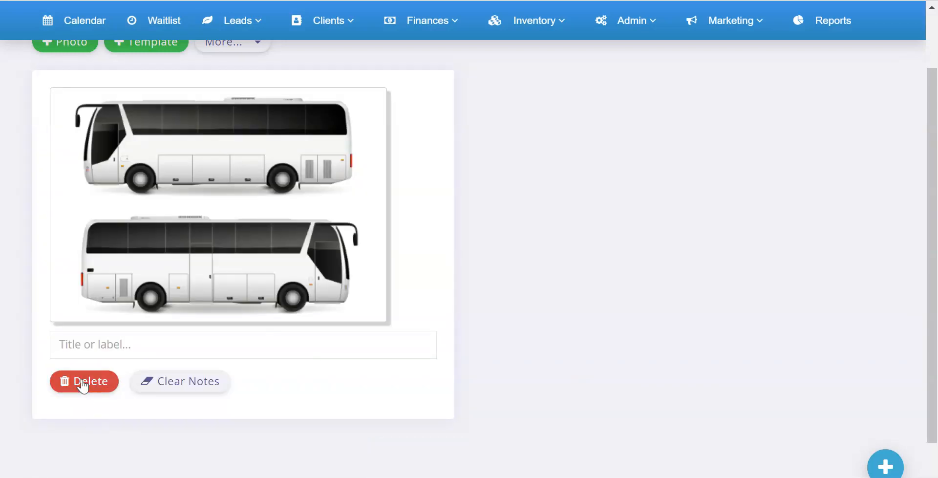
pyautogui.scroll(3, 364, 234)
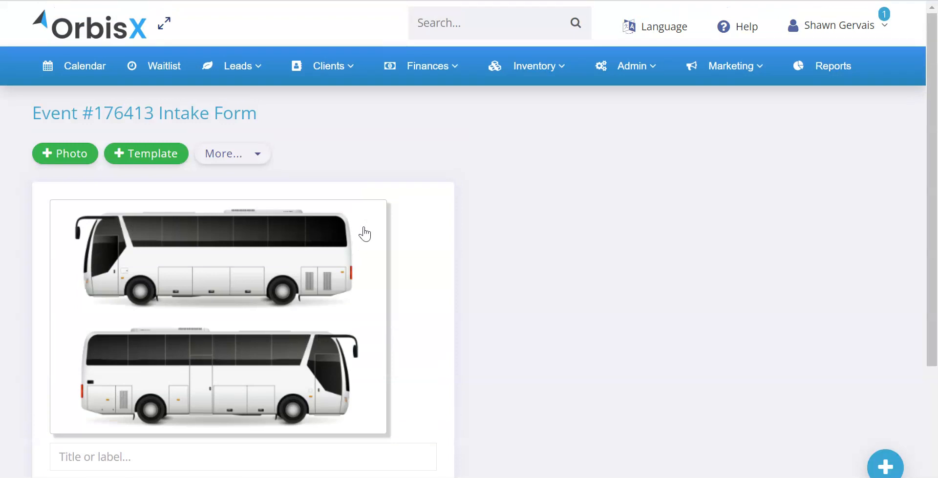